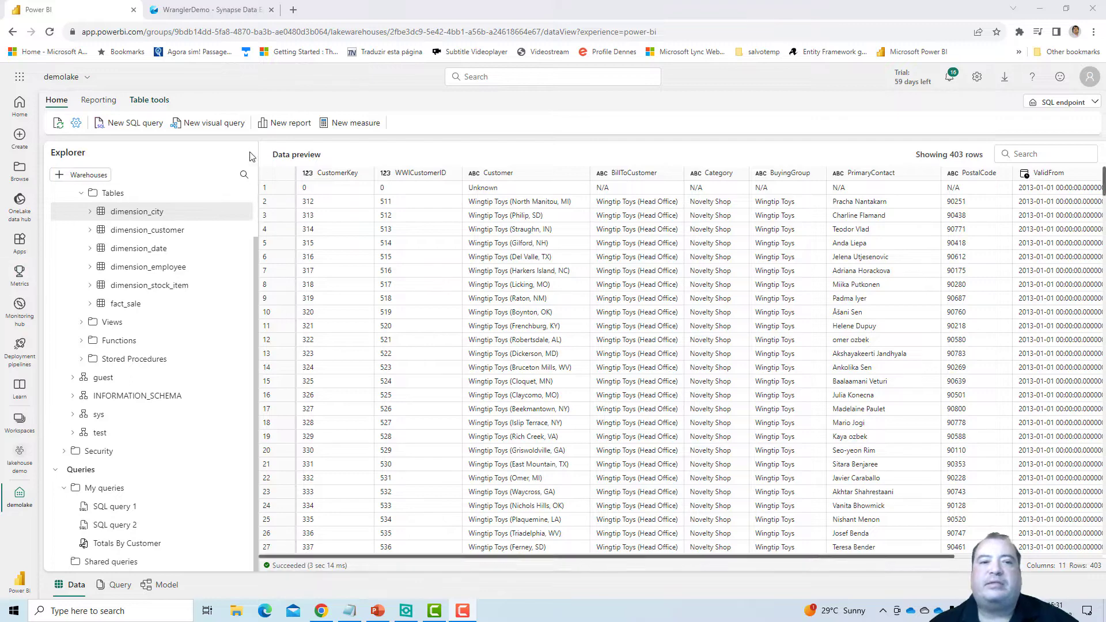
# Step: Create Visual query 1 and drop the dimension_city table onto its canvas
pyautogui.click(214, 123)
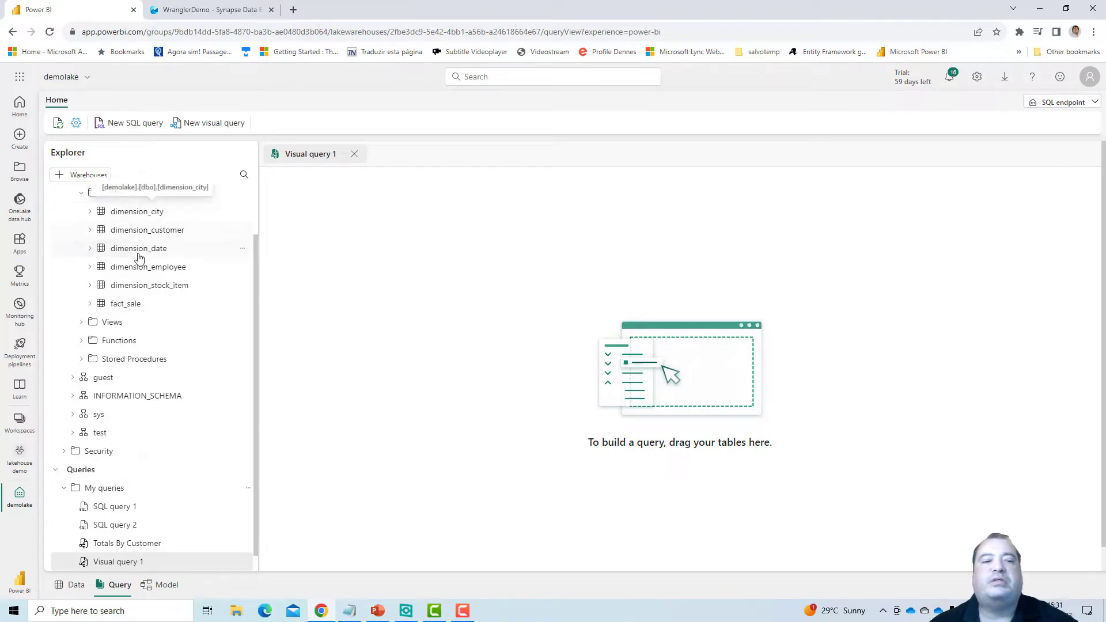
pyautogui.moveTo(123, 215); pyautogui.dragTo(385, 257)
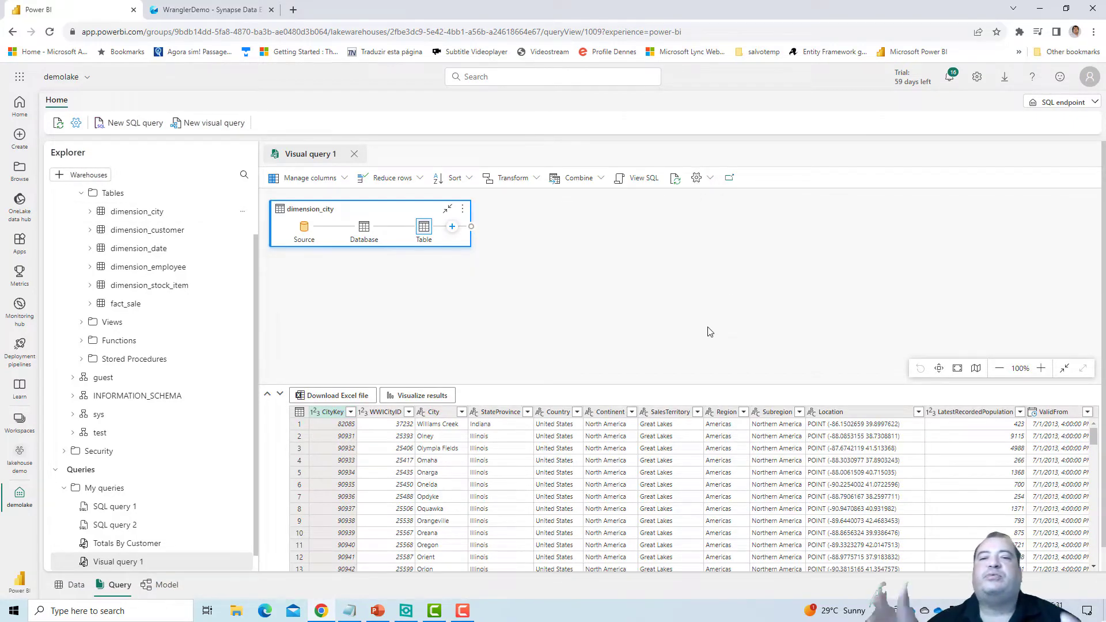
# Step: Enable column profile under Data view and inspect City's quality: 1000 valid, 0 errors, 0 empty
pyautogui.click(710, 178)
pyautogui.moveTo(713, 198)
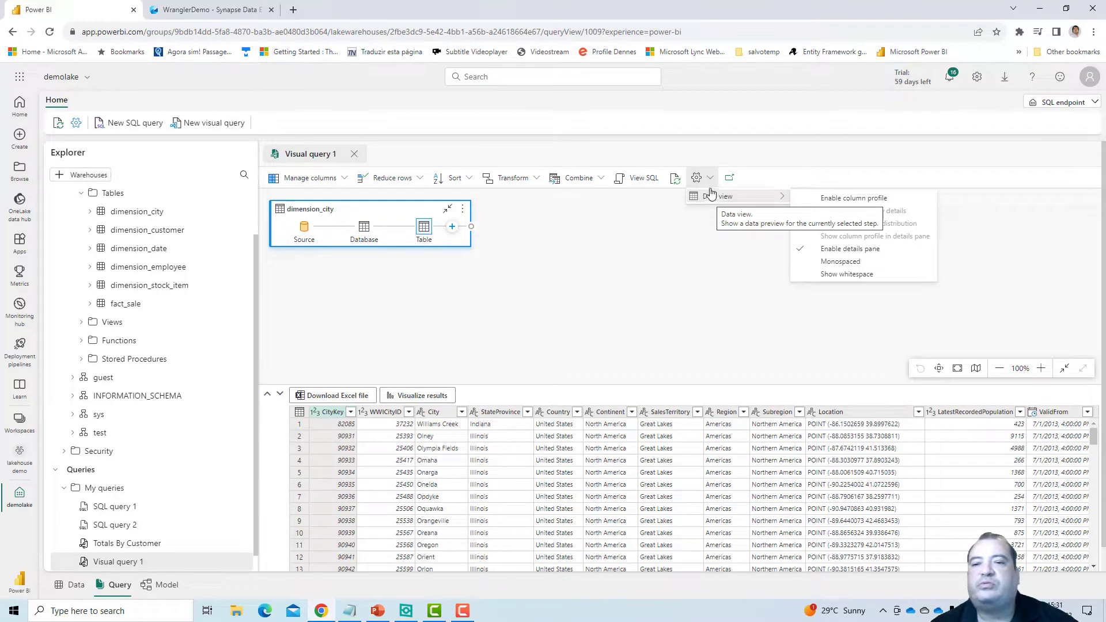
pyautogui.click(710, 179)
pyautogui.click(712, 182)
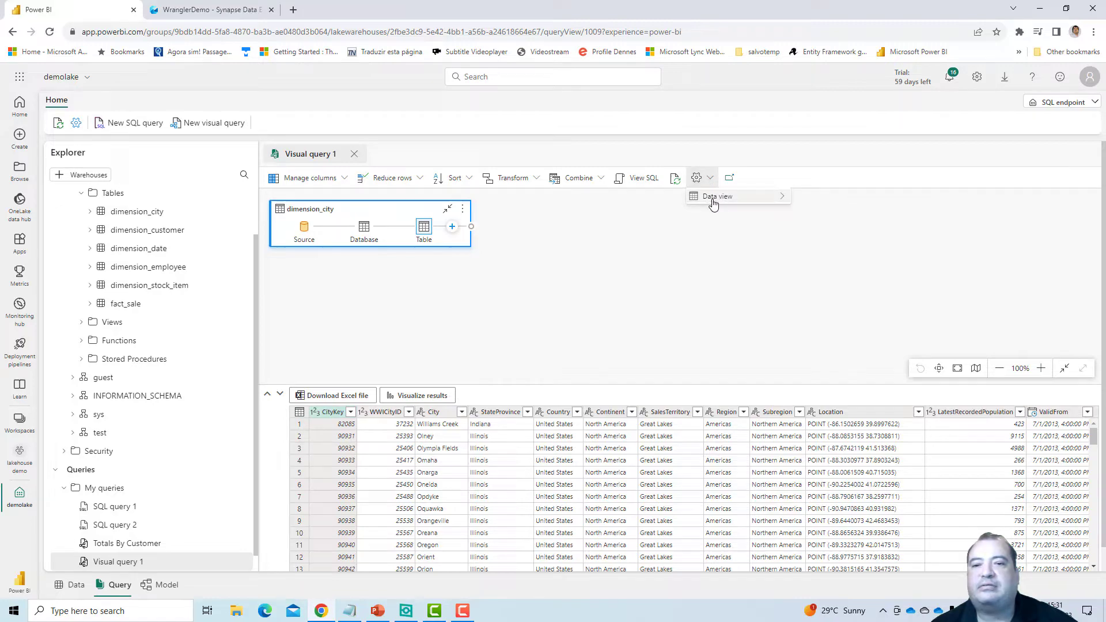
pyautogui.moveTo(714, 199)
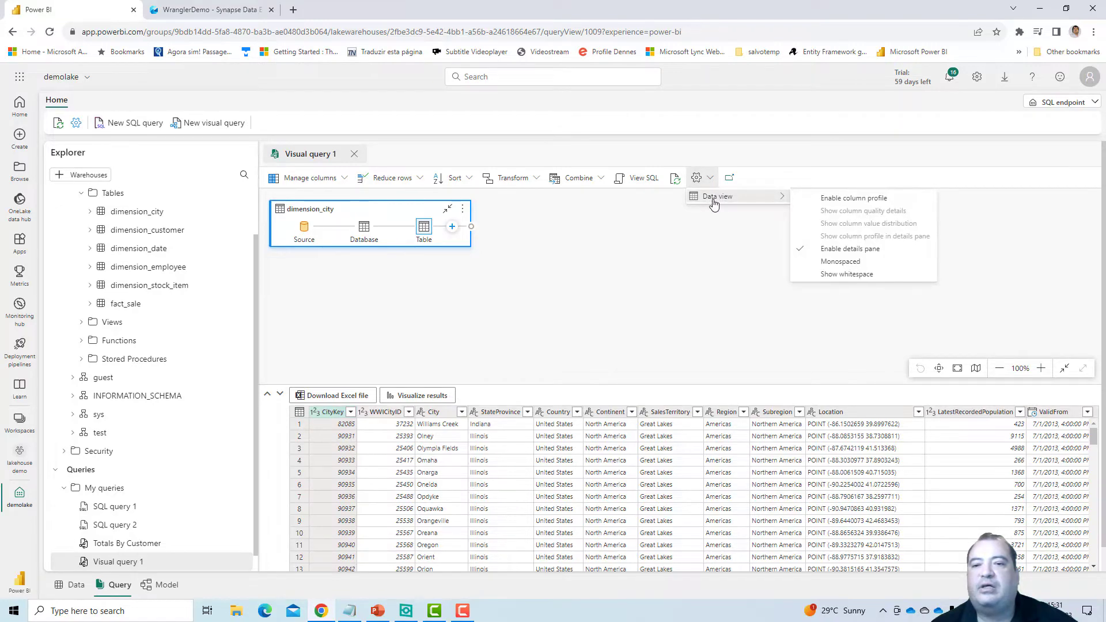
pyautogui.click(845, 198)
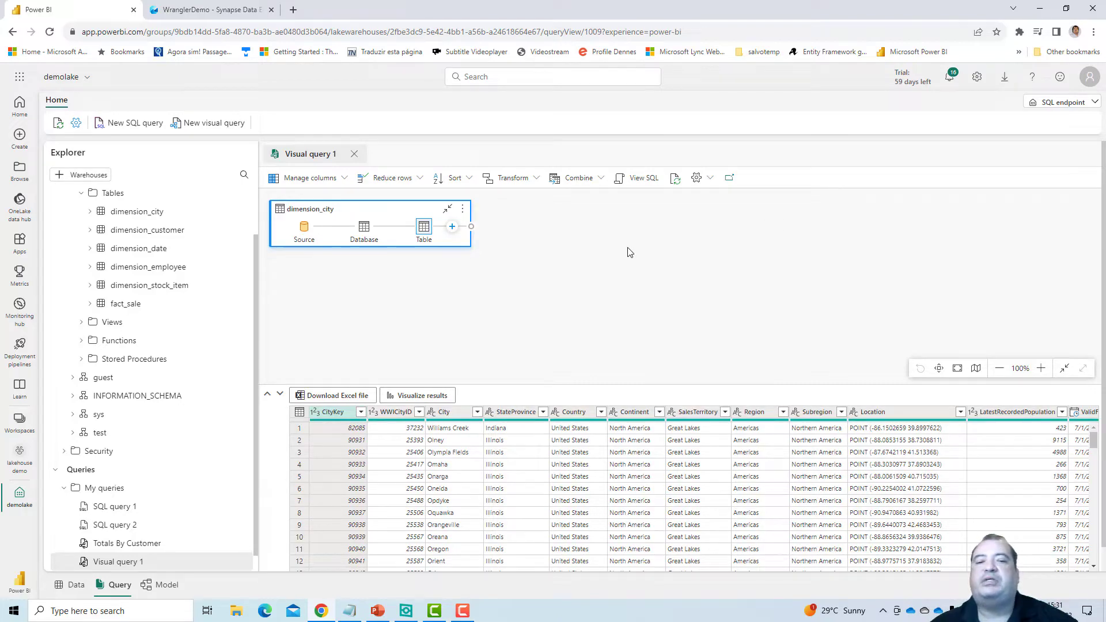
pyautogui.moveTo(354, 424)
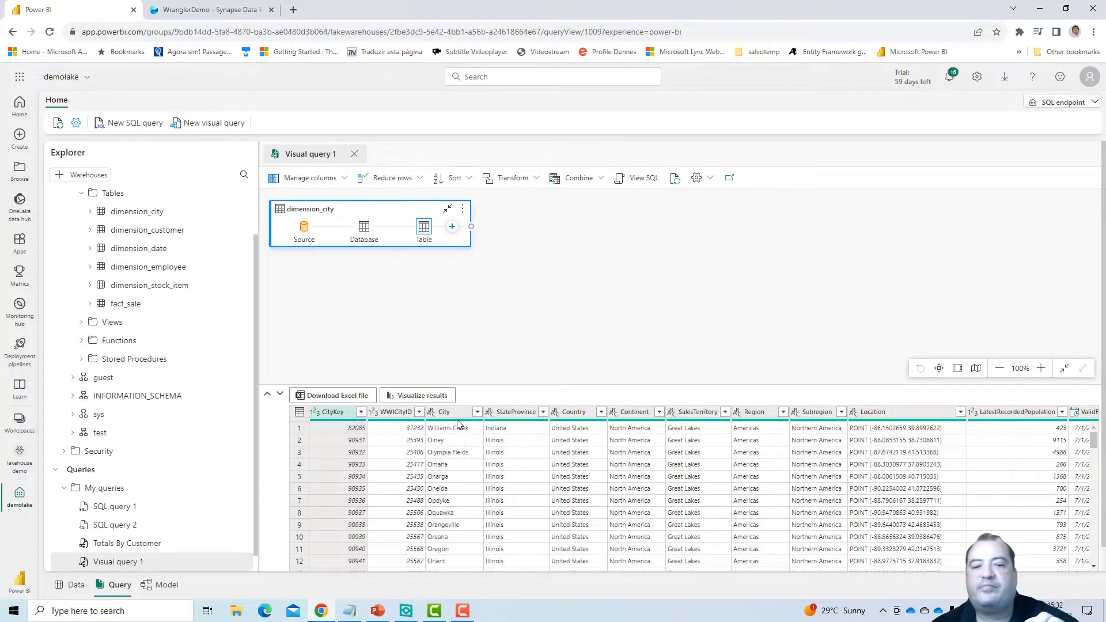
pyautogui.moveTo(458, 424)
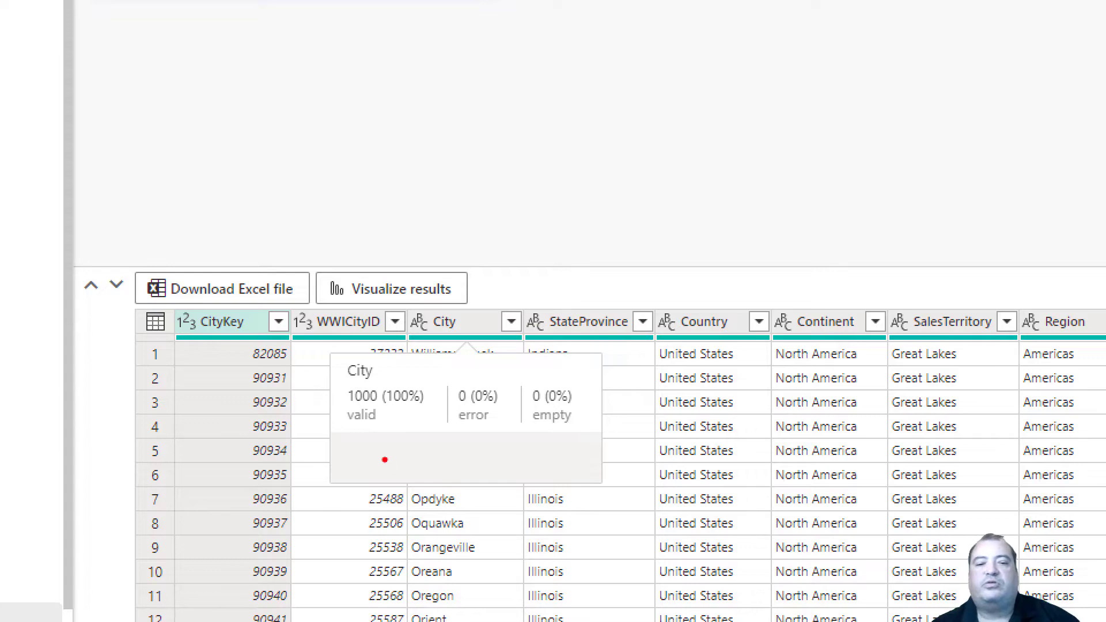
pyautogui.moveTo(337, 429)
pyautogui.mouseDown()
pyautogui.moveTo(420, 434)
pyautogui.moveTo(444, 422)
pyautogui.moveTo(440, 365)
pyautogui.moveTo(372, 354)
pyautogui.moveTo(330, 364)
pyautogui.moveTo(318, 410)
pyautogui.moveTo(338, 442)
pyautogui.moveTo(354, 444)
pyautogui.mouseUp()
pyautogui.moveTo(449, 440)
pyautogui.mouseDown()
pyautogui.moveTo(597, 426)
pyautogui.moveTo(599, 376)
pyautogui.moveTo(556, 362)
pyautogui.moveTo(523, 377)
pyautogui.moveTo(525, 441)
pyautogui.mouseUp()
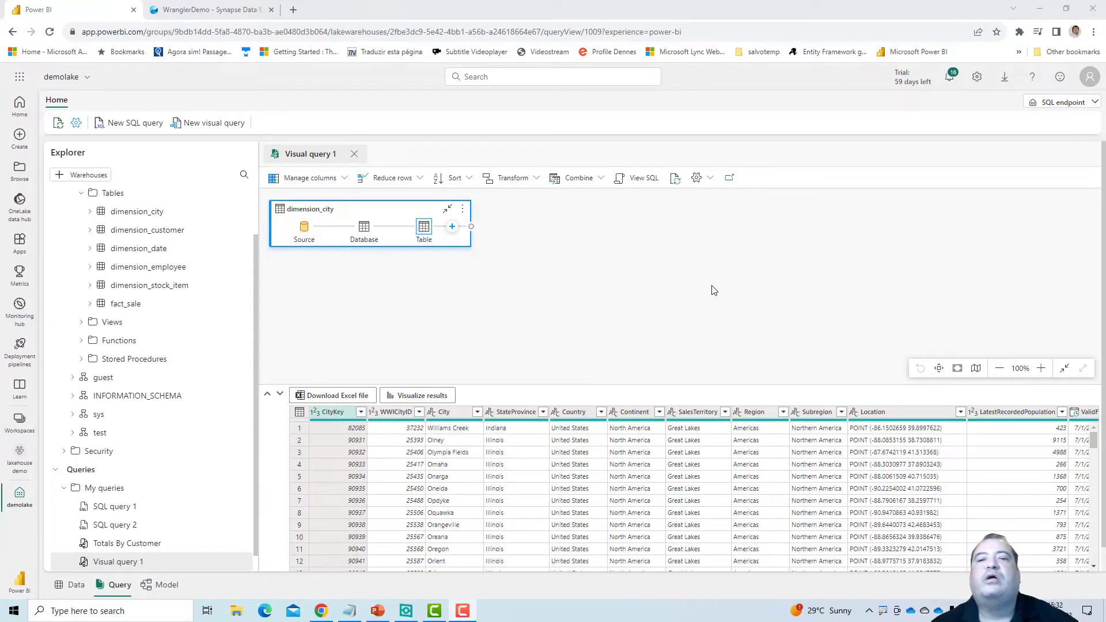
# Step: Turn on column quality details, showing 100% valid, 0% error and 0% empty per column
pyautogui.click(710, 178)
pyautogui.moveTo(713, 199)
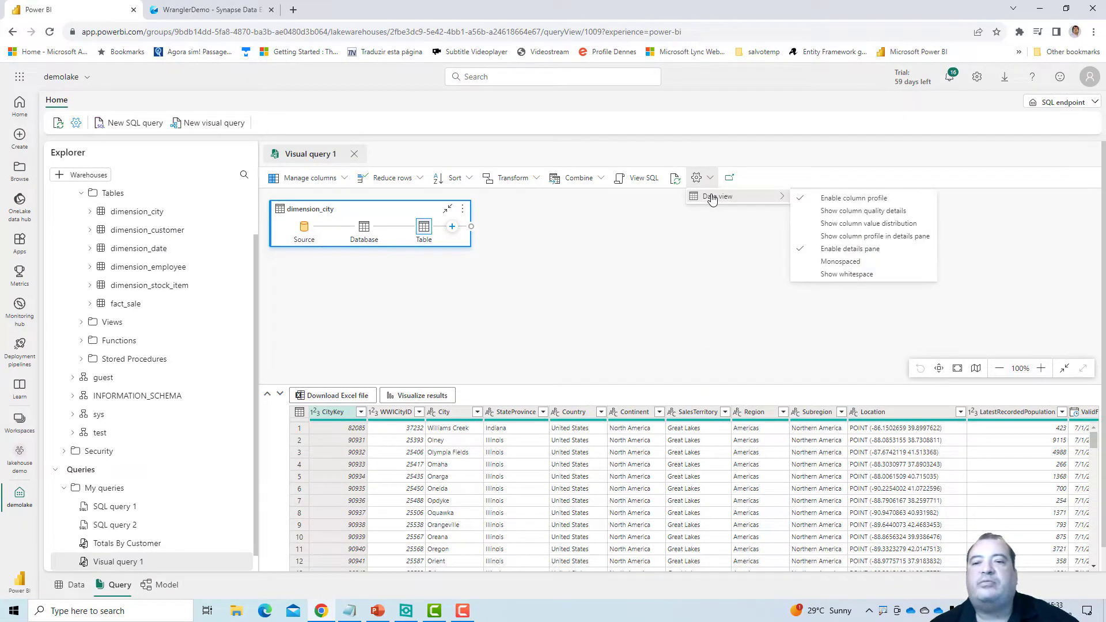
pyautogui.click(869, 212)
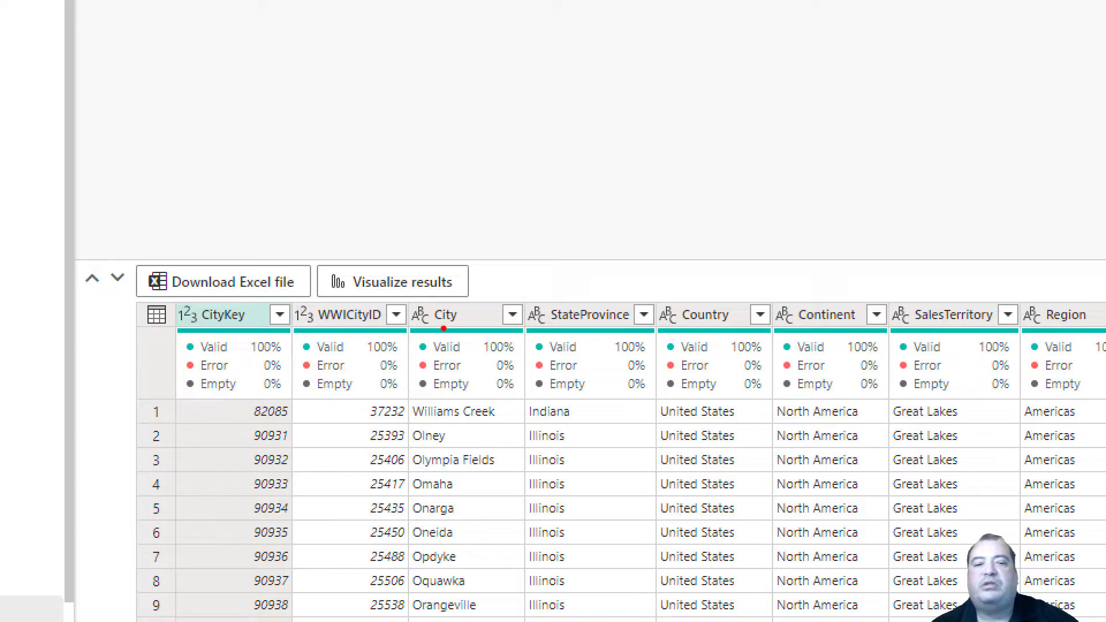
pyautogui.moveTo(438, 329)
pyautogui.mouseDown()
pyautogui.moveTo(396, 390)
pyautogui.moveTo(496, 419)
pyautogui.moveTo(527, 406)
pyautogui.moveTo(535, 365)
pyautogui.moveTo(518, 337)
pyautogui.moveTo(445, 329)
pyautogui.mouseUp()
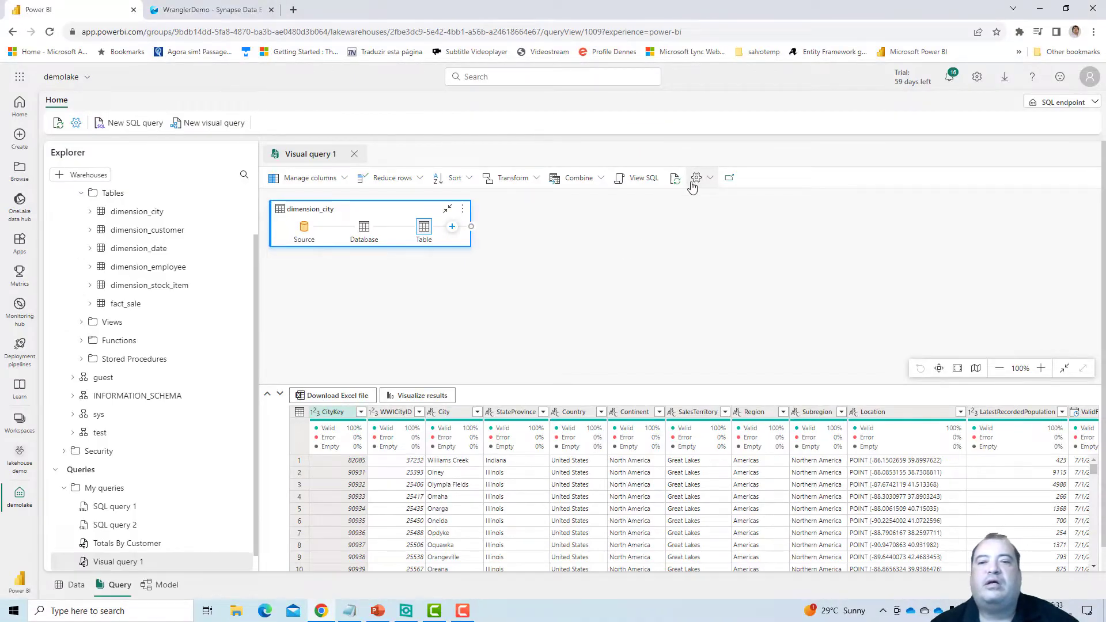
# Step: Turn on column value distribution, e.g. CityKey 1,000 distinct/unique and StateProvince 2 distinct
pyautogui.click(697, 178)
pyautogui.moveTo(714, 196)
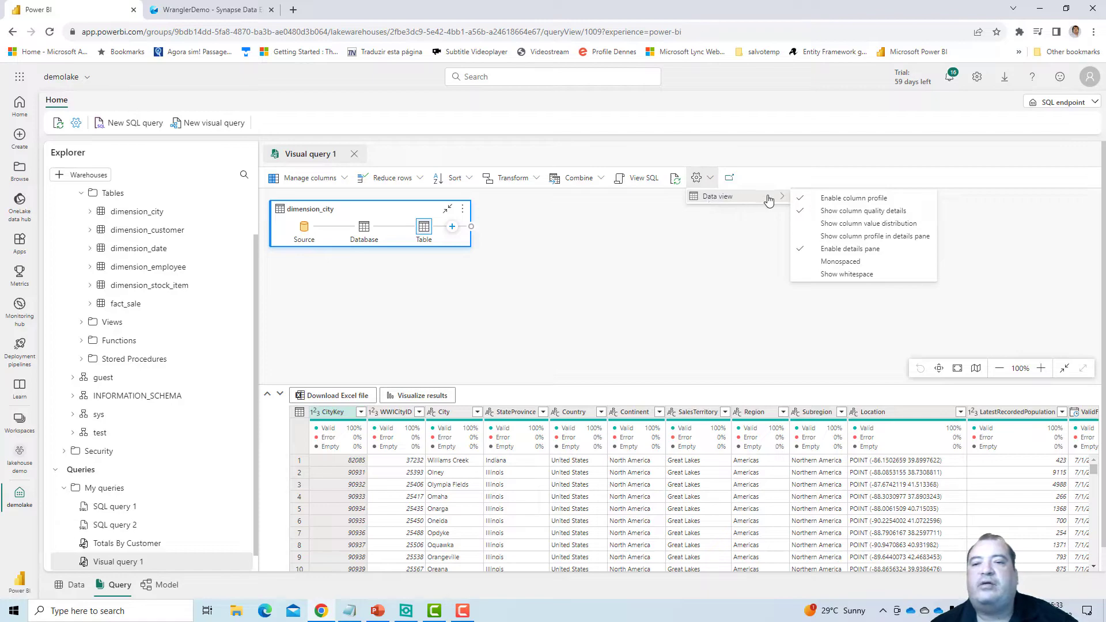
pyautogui.click(822, 224)
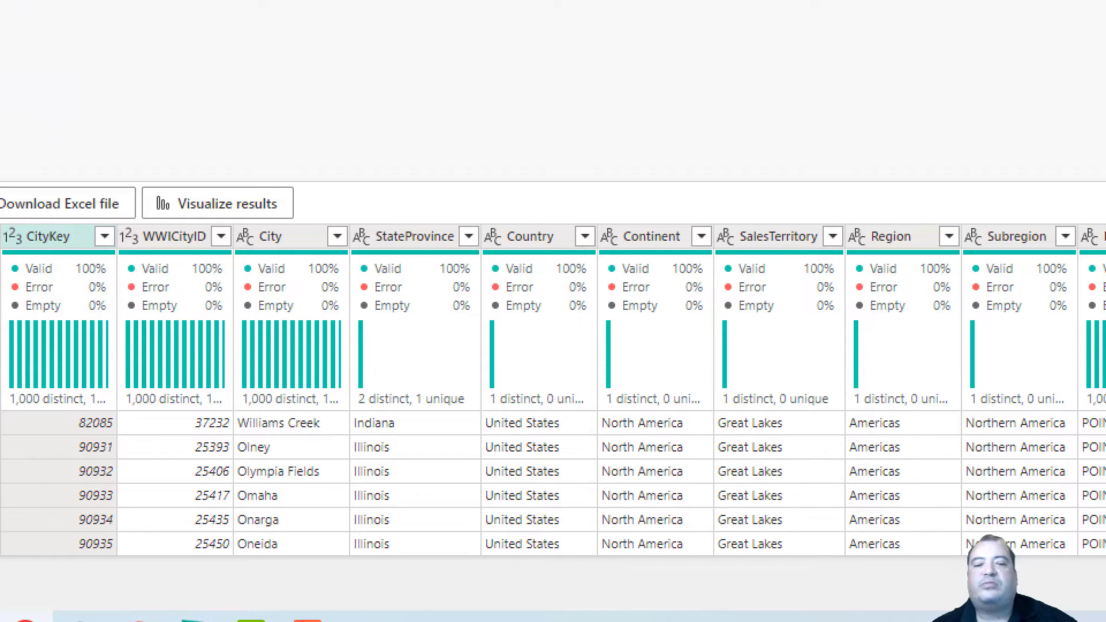
pyautogui.moveTo(484, 408)
pyautogui.mouseDown()
pyautogui.moveTo(595, 405)
pyautogui.moveTo(594, 363)
pyautogui.moveTo(494, 343)
pyautogui.moveTo(478, 359)
pyautogui.mouseUp()
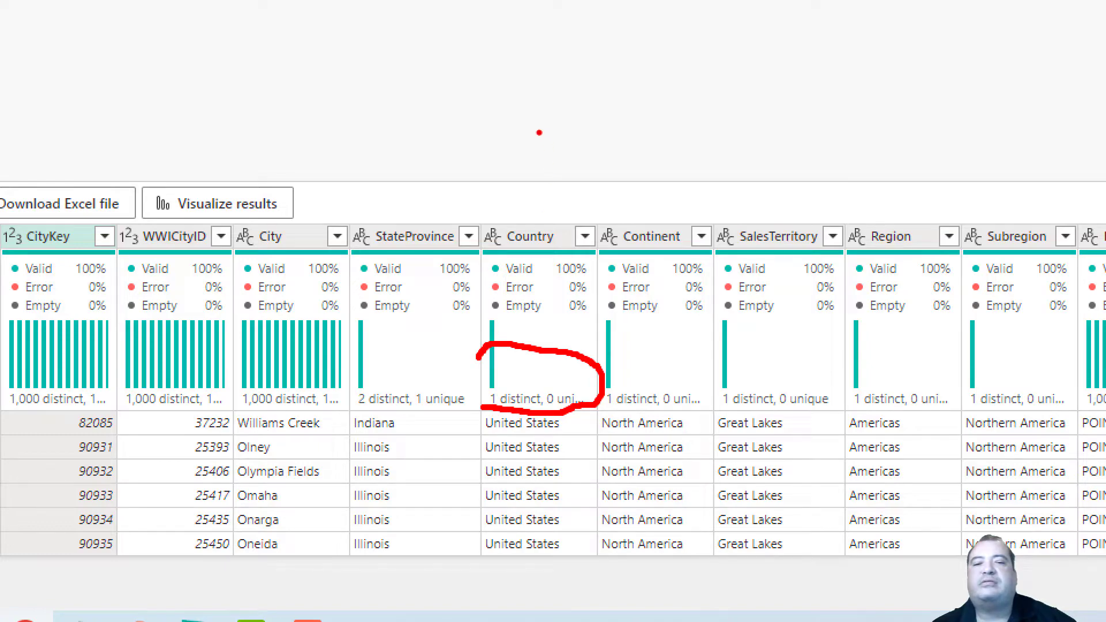
pyautogui.moveTo(537, 135)
pyautogui.mouseDown()
pyautogui.moveTo(543, 197)
pyautogui.moveTo(560, 195)
pyautogui.moveTo(521, 196)
pyautogui.moveTo(538, 212)
pyautogui.moveTo(559, 197)
pyautogui.mouseUp()
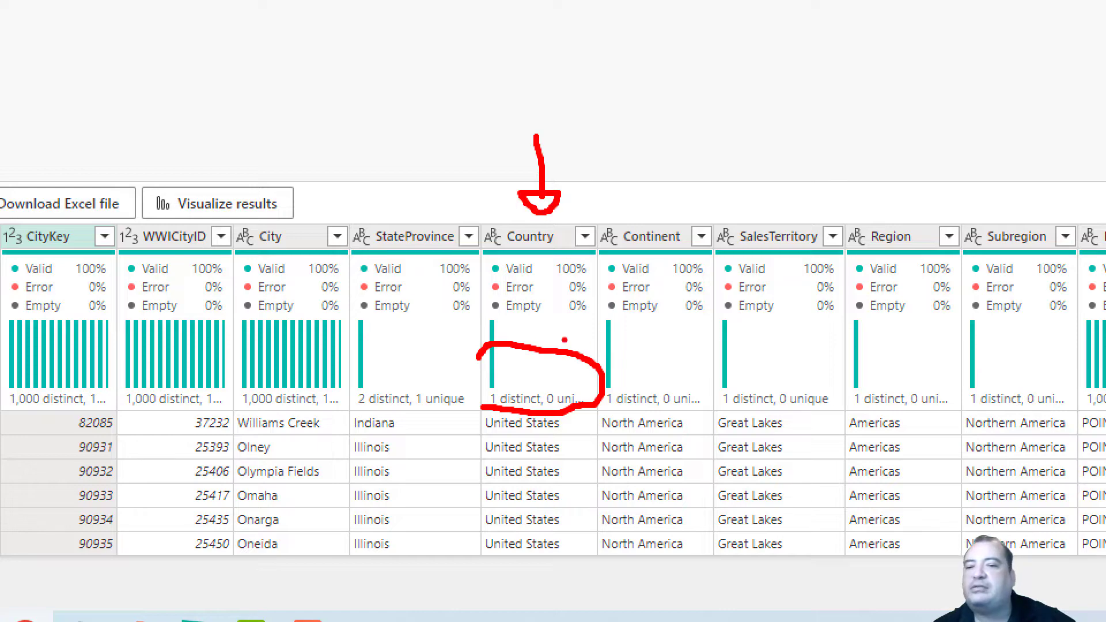
pyautogui.moveTo(367, 378)
pyautogui.mouseDown()
pyautogui.moveTo(336, 399)
pyautogui.moveTo(340, 410)
pyautogui.moveTo(451, 422)
pyautogui.moveTo(468, 413)
pyautogui.moveTo(431, 371)
pyautogui.mouseUp()
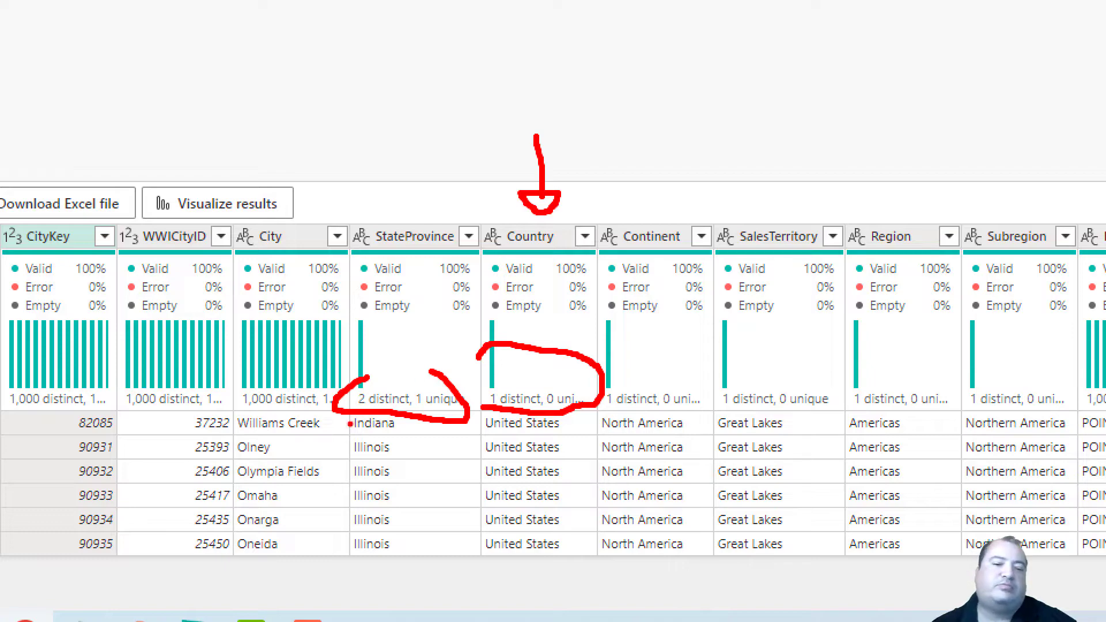
pyautogui.moveTo(344, 433)
pyautogui.mouseDown()
pyautogui.moveTo(333, 506)
pyautogui.moveTo(369, 525)
pyautogui.mouseUp()
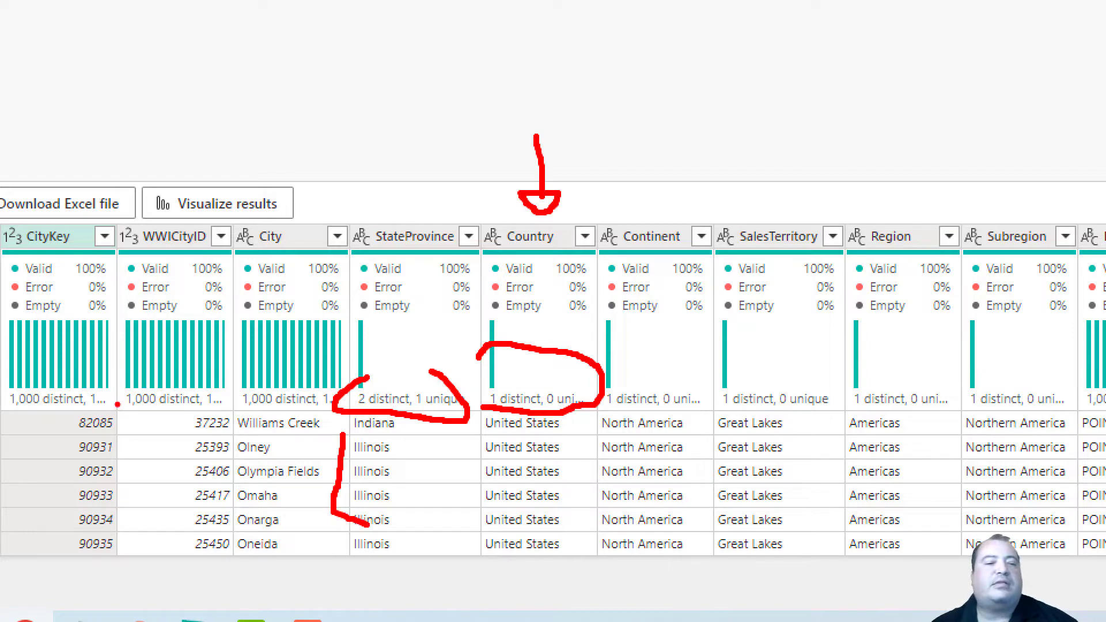
pyautogui.moveTo(118, 405); pyautogui.dragTo(332, 409)
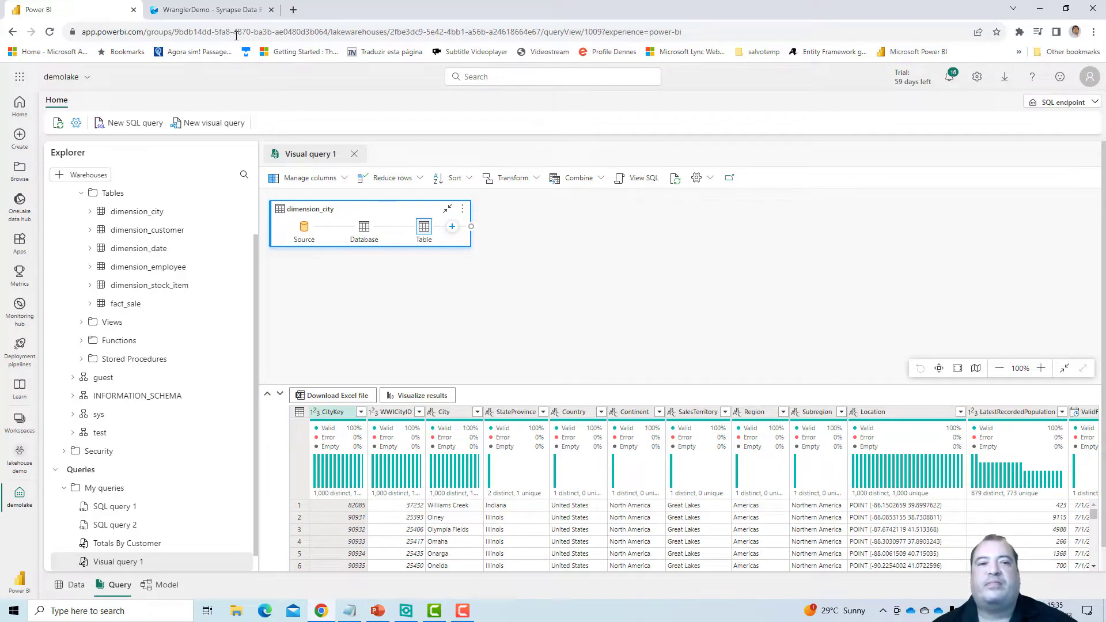
# Step: In the WranglerDemo notebook, load dimension_customer into the cell and delete the display(df) line
pyautogui.click(208, 7)
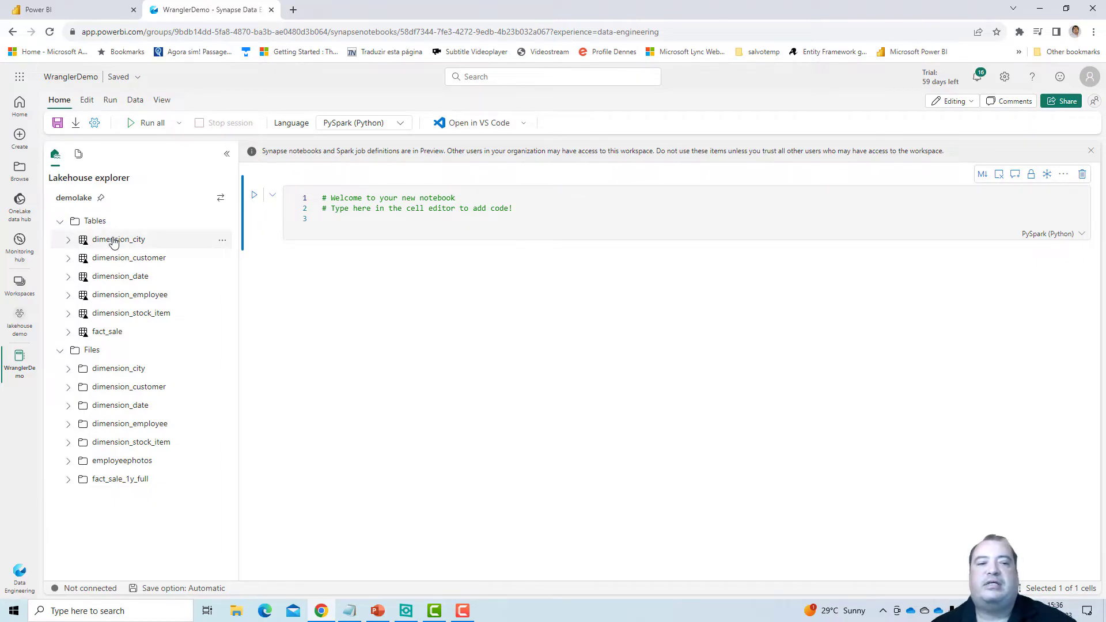
pyautogui.moveTo(111, 258); pyautogui.dragTo(395, 230)
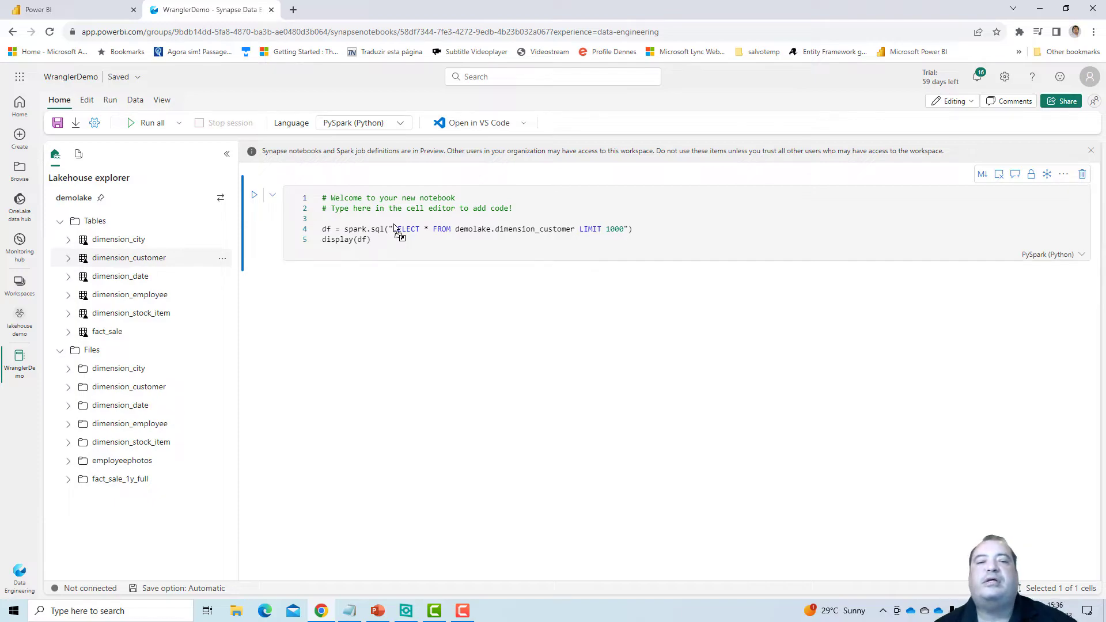
pyautogui.moveTo(372, 239); pyautogui.dragTo(317, 241)
pyautogui.press('Delete')
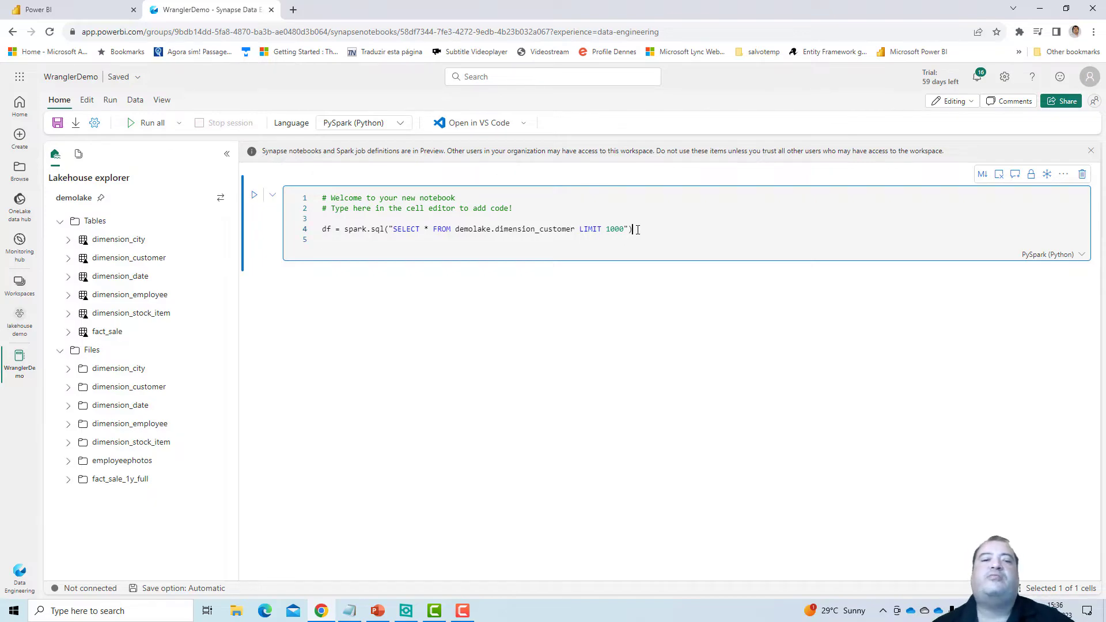
# Step: Append .toPandas() to the spark.sql dimension_customer query on line 4
pyautogui.write('.')
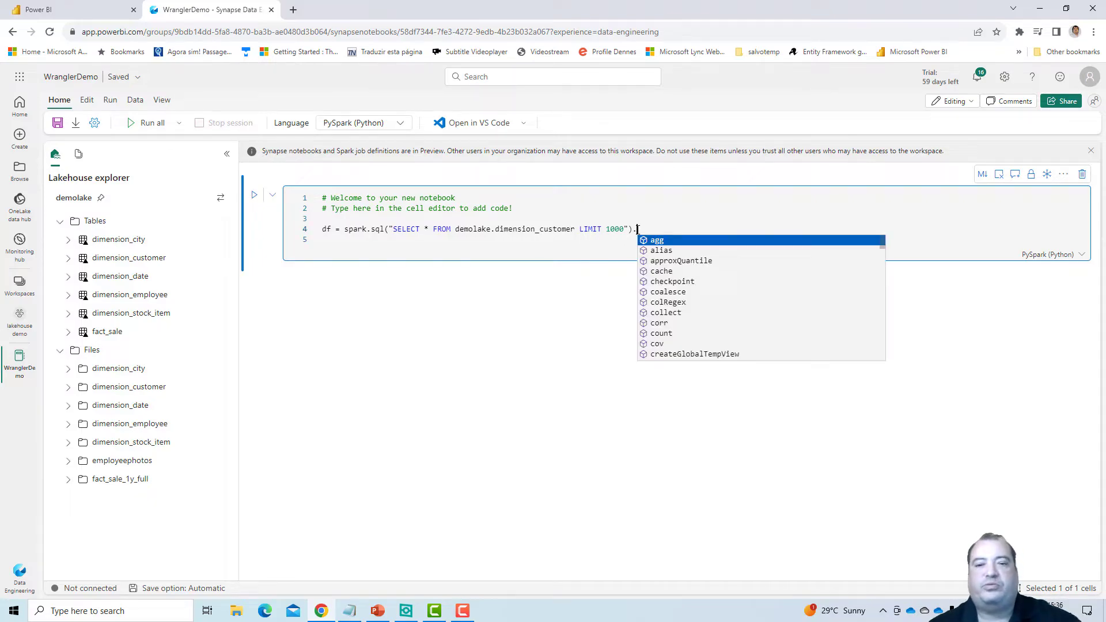
pyautogui.write('topa')
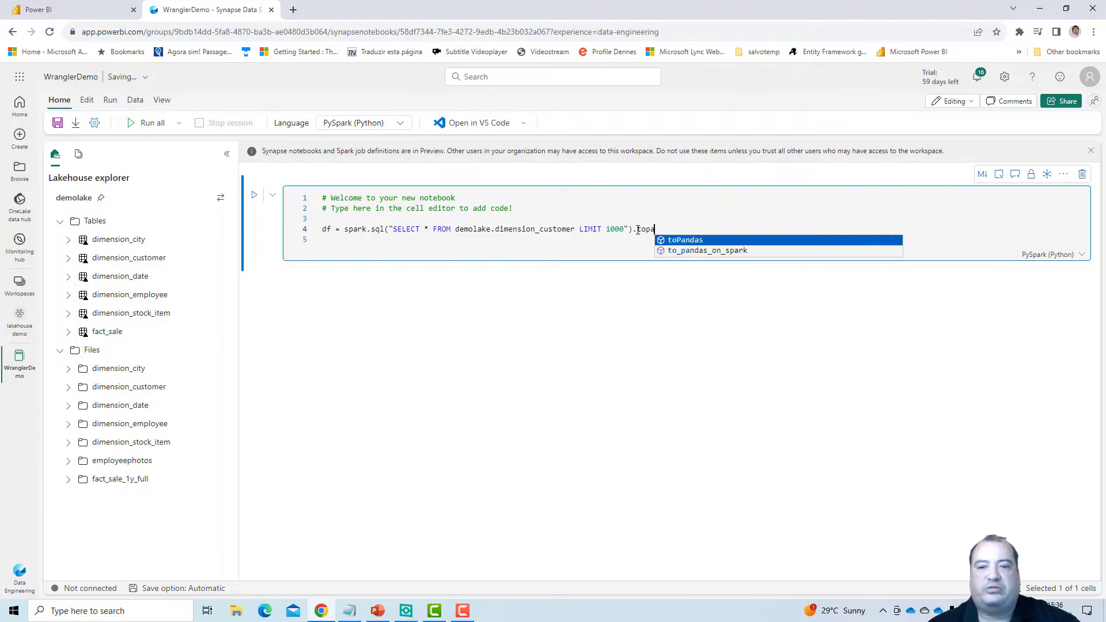
pyautogui.press('Tab')
pyautogui.write('(')
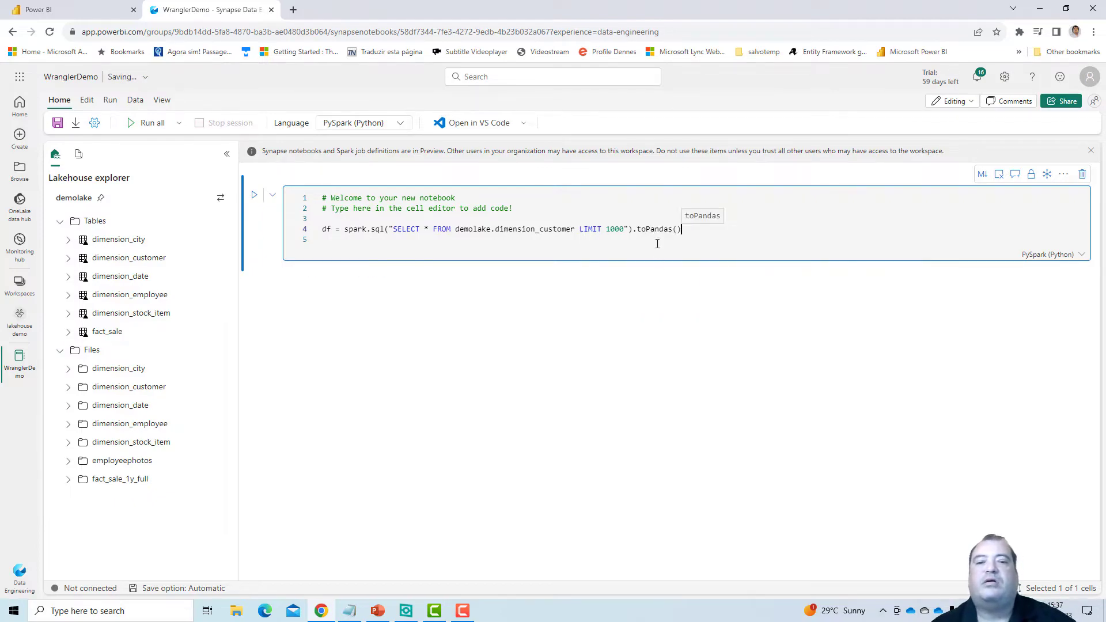
pyautogui.click(658, 242)
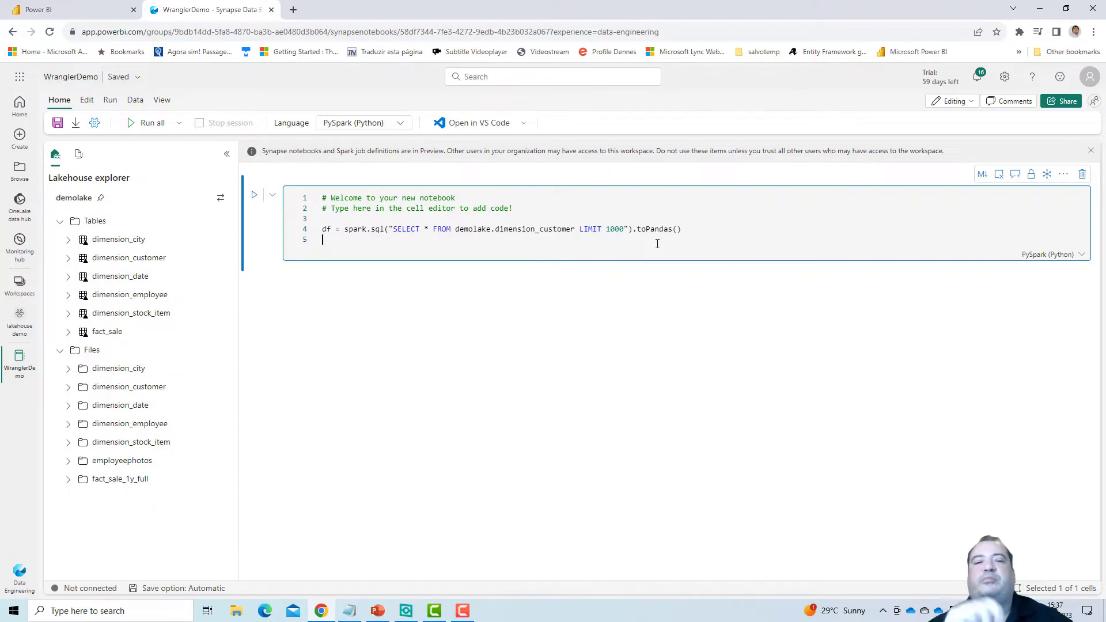
# Step: Run the cell and read the ArrowInvalid out-of-bounds timestamp casting warning in the output
pyautogui.click(255, 196)
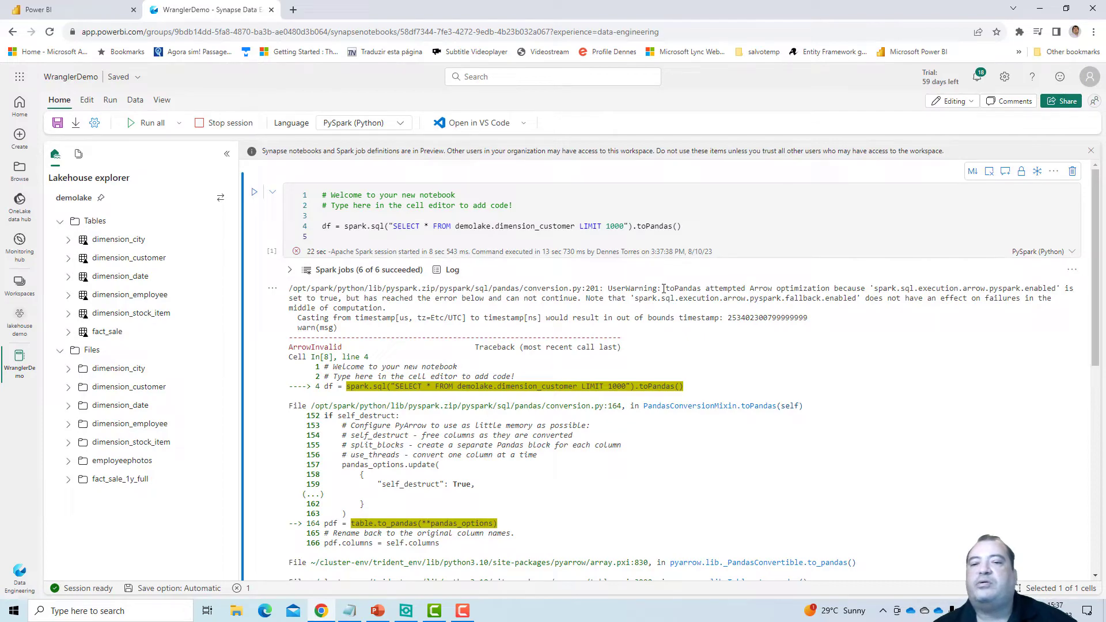
pyautogui.moveTo(665, 288); pyautogui.dragTo(804, 287)
pyautogui.click(755, 288)
pyautogui.click(804, 288)
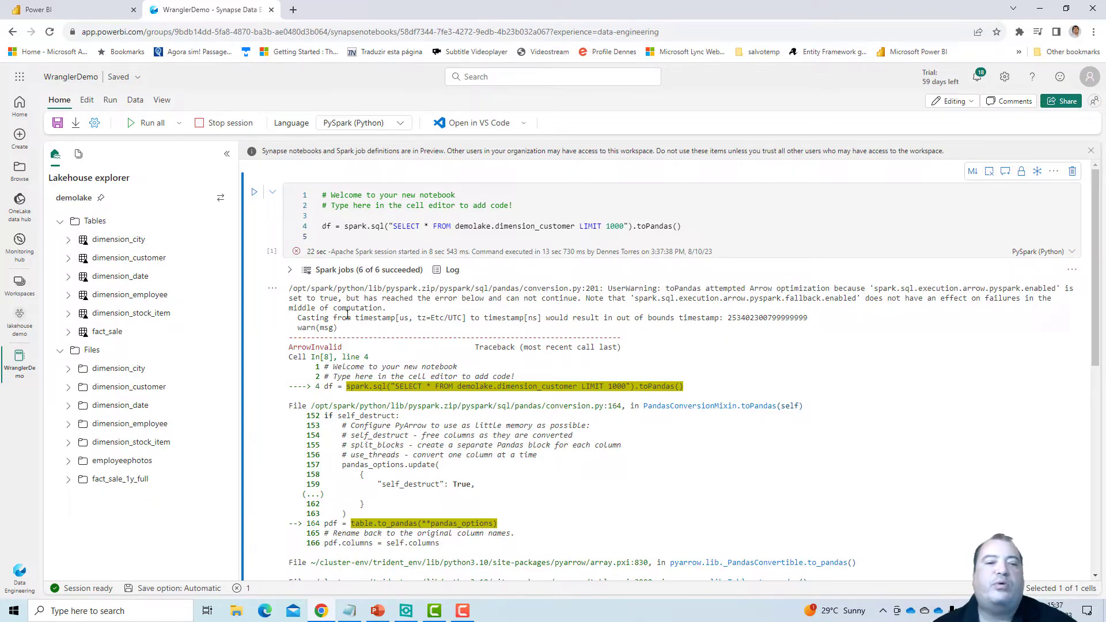
pyautogui.moveTo(357, 316); pyautogui.dragTo(818, 320)
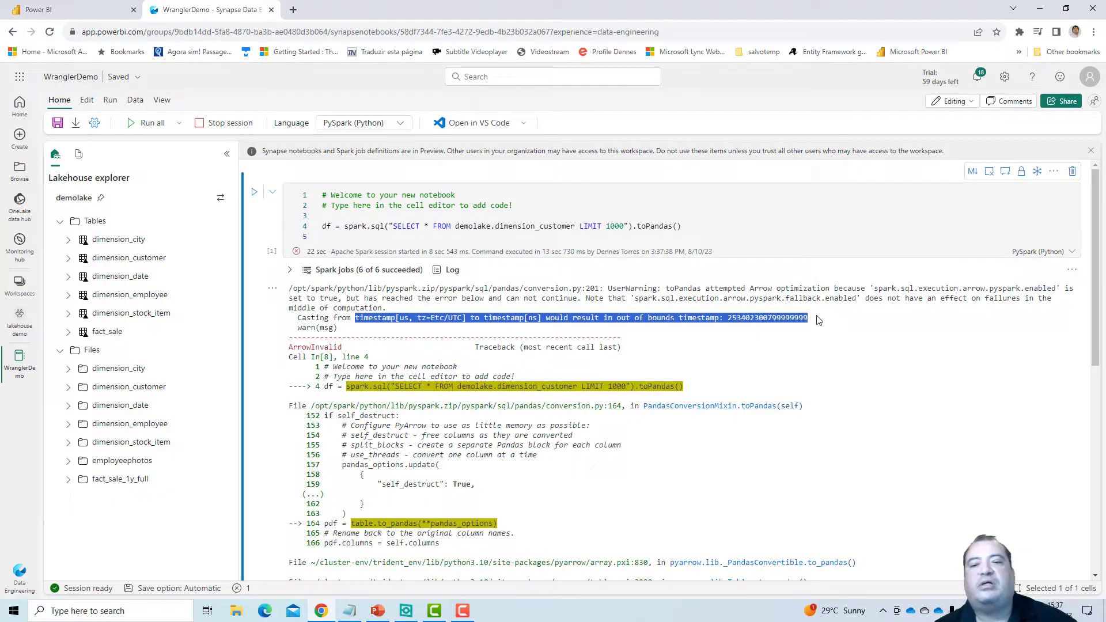
pyautogui.click(818, 321)
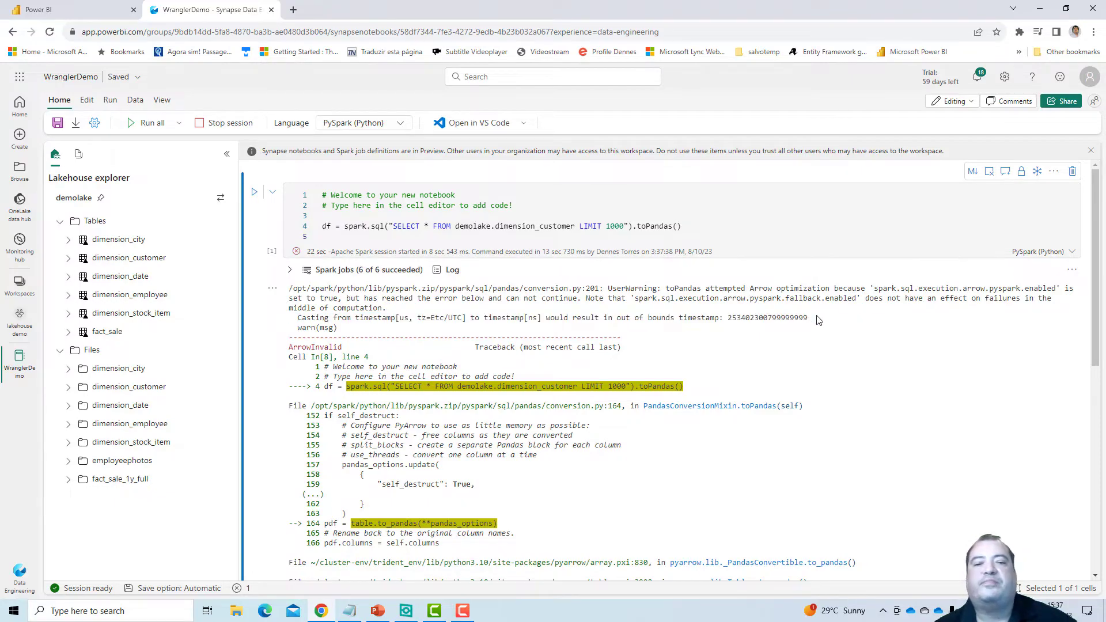
pyautogui.click(418, 217)
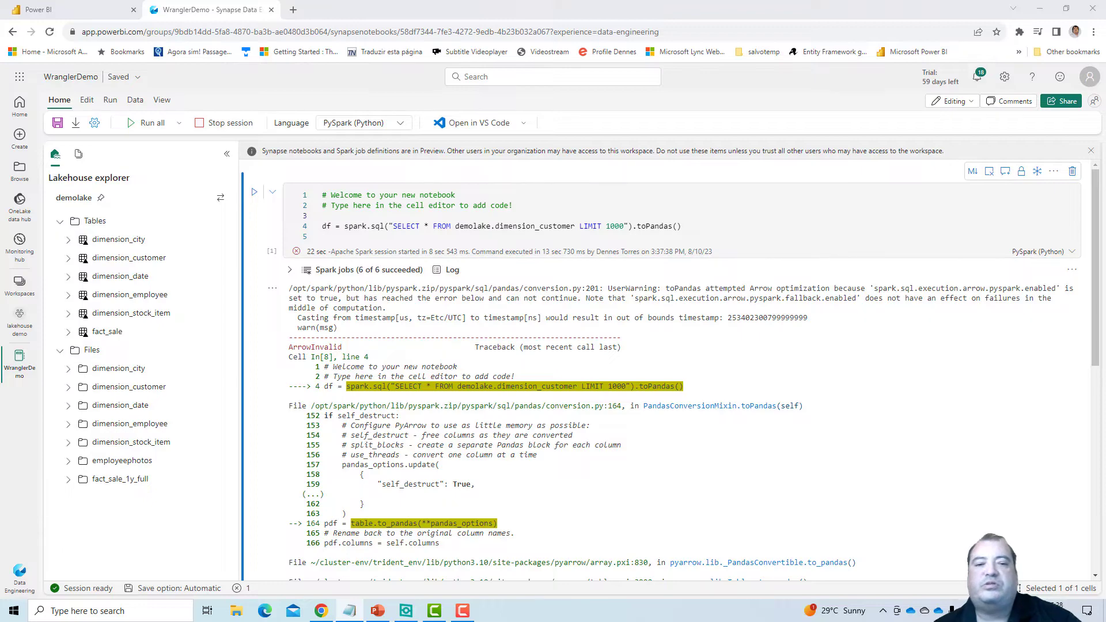
# Step: Paste spark.conf.set('spark.sql.execution.arrow.pyspark.enabled', 'false') onto line 3 of the cell
pyautogui.click(397, 214)
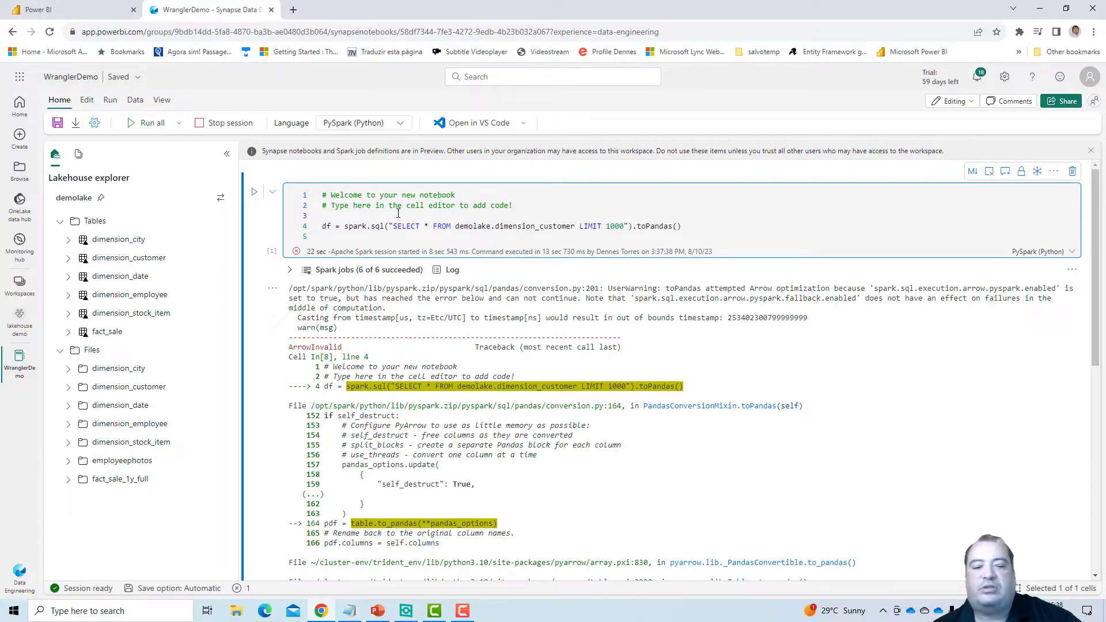
pyautogui.write("spark.conf.set('spark.sql.execution.arrow.pyspark.enabled', 'false')")
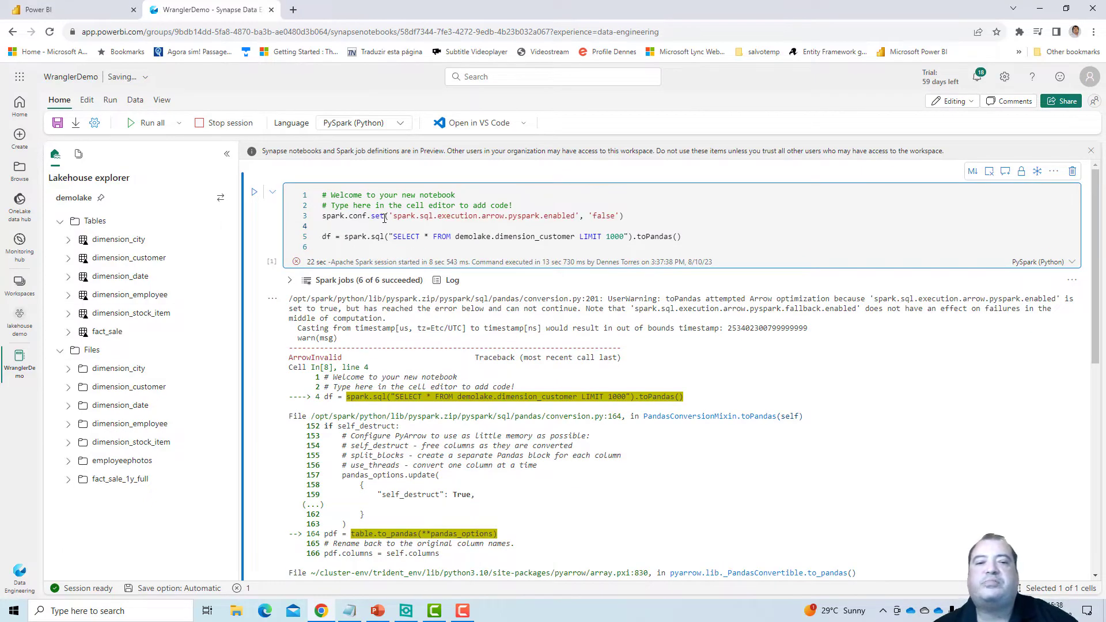
pyautogui.moveTo(394, 217); pyautogui.dragTo(623, 217)
pyautogui.click(626, 225)
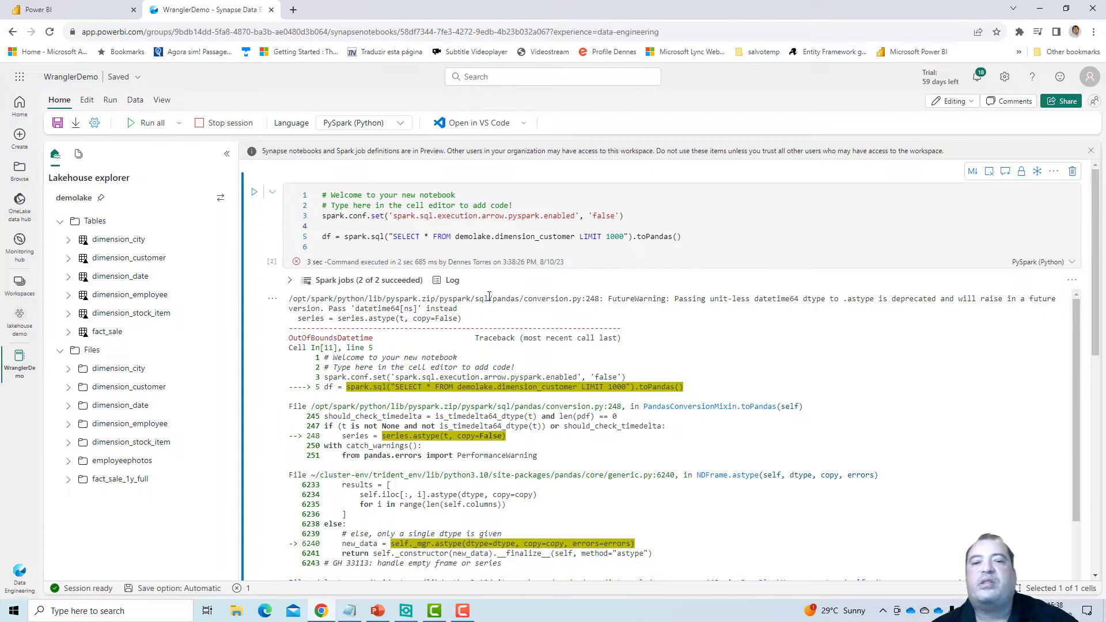
pyautogui.click(482, 246)
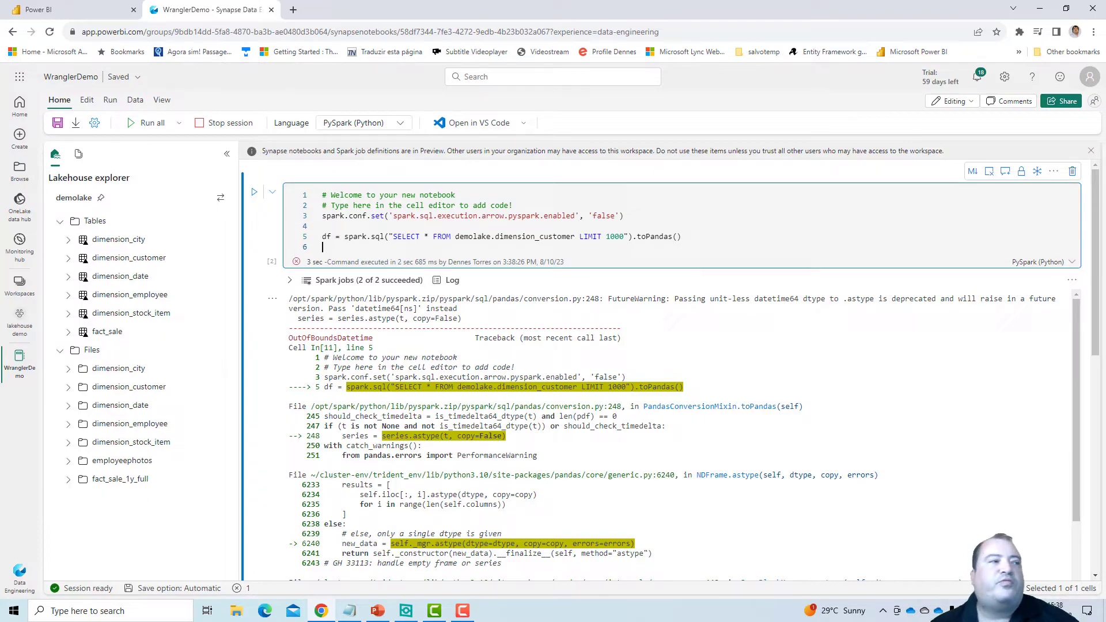
pyautogui.hotkey('alt', 'Tab')
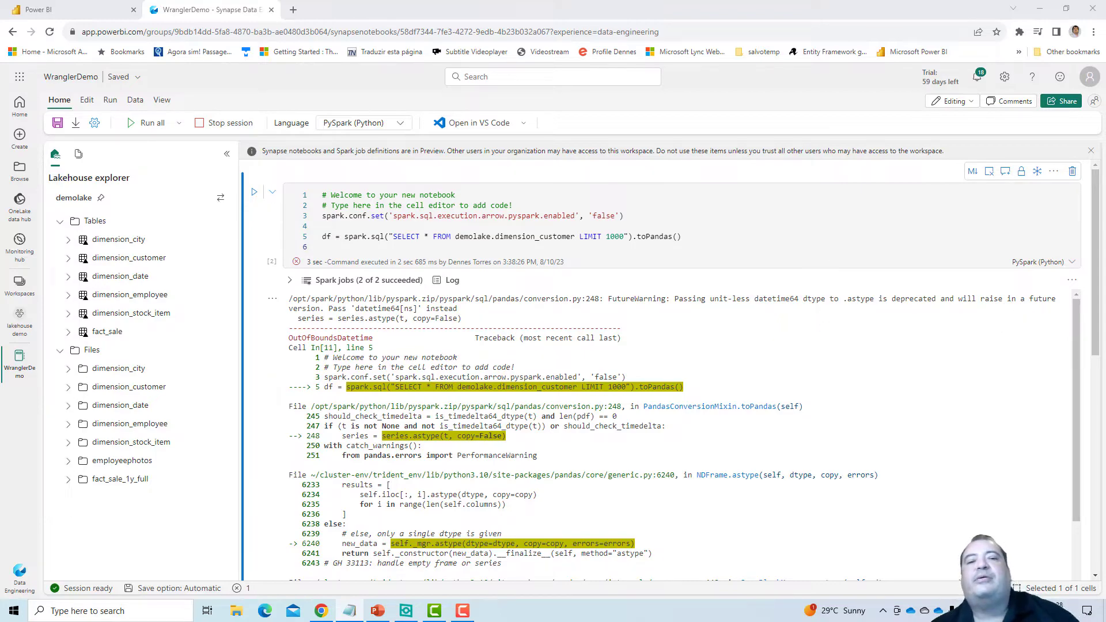
# Step: Replace SELECT * with the CustomerKey…PostalCode column list and rerun the cell, 2 of 2 jobs succeeding
pyautogui.moveTo(624, 237); pyautogui.dragTo(323, 226)
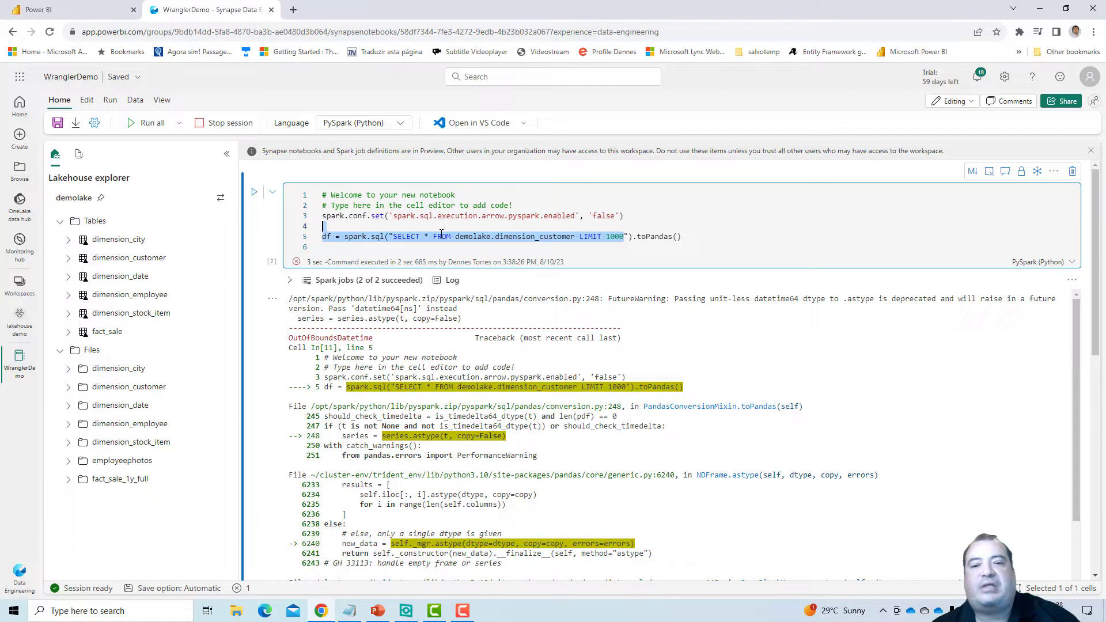
pyautogui.moveTo(442, 234); pyautogui.dragTo(394, 237)
pyautogui.write('SELECT CustomerKey,WWICustomerID,BillToCustomer,Category,BuyingGroup,PrimaryContact,PostalCode FROM demolake.dimension_customer LIMIT 1000')
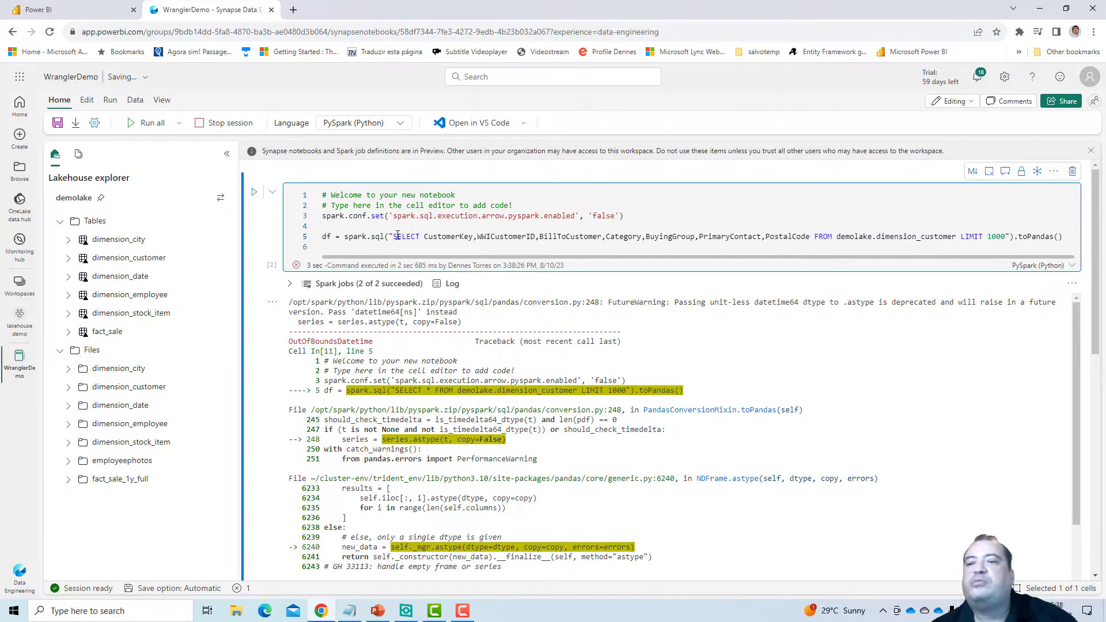
pyautogui.click(254, 193)
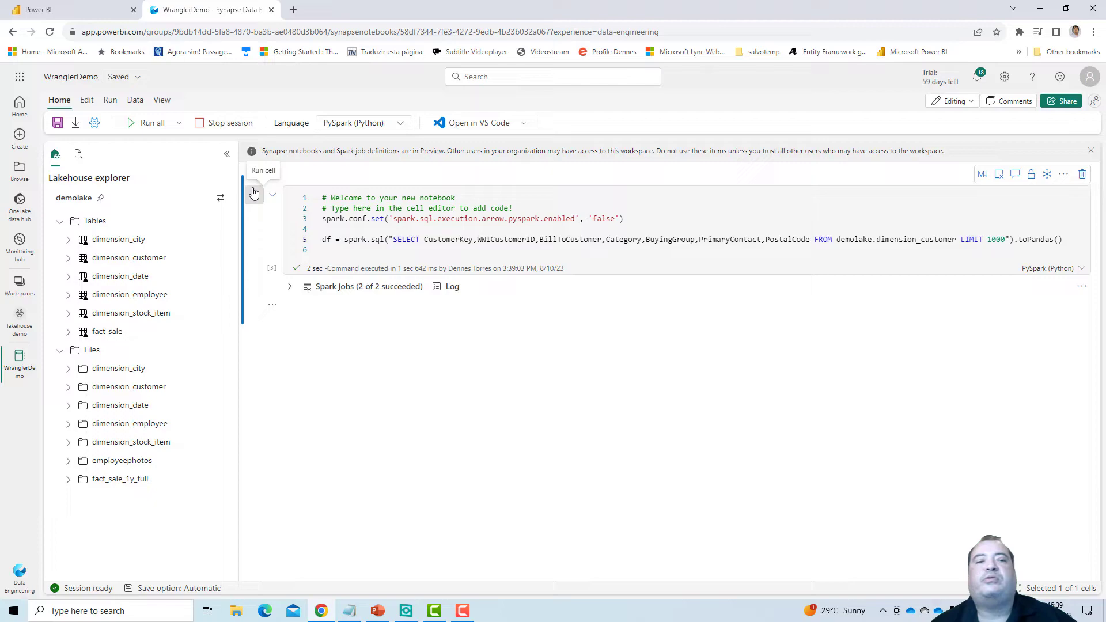
pyautogui.click(330, 250)
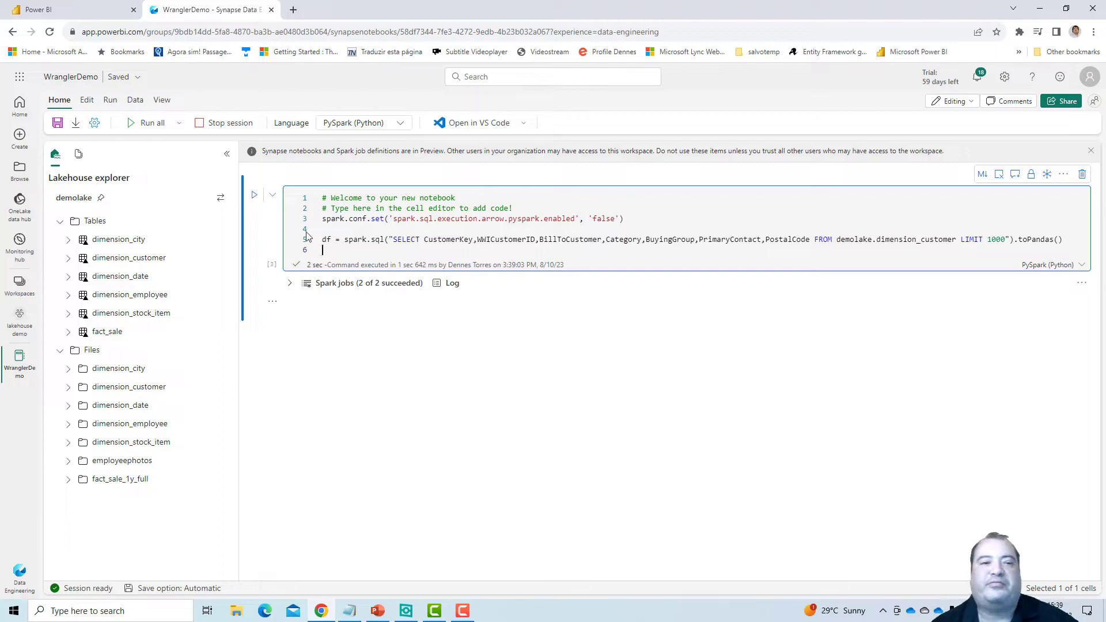
pyautogui.click(135, 101)
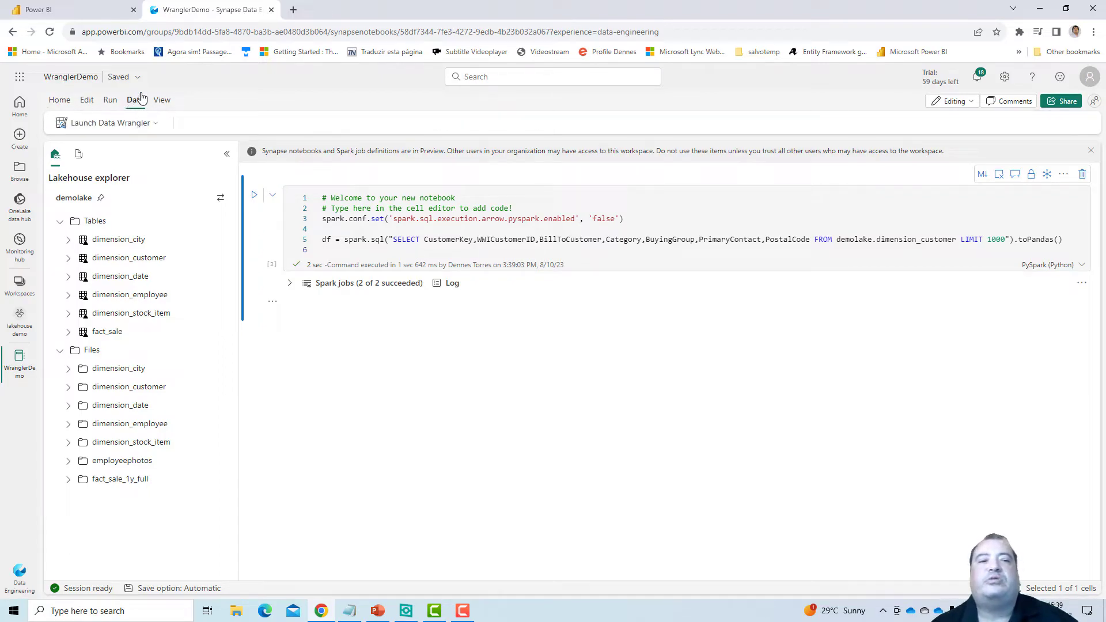
# Step: Launch Data Wrangler on df, showing 403 rows × 7 columns with no missing or duplicate values
pyautogui.click(156, 123)
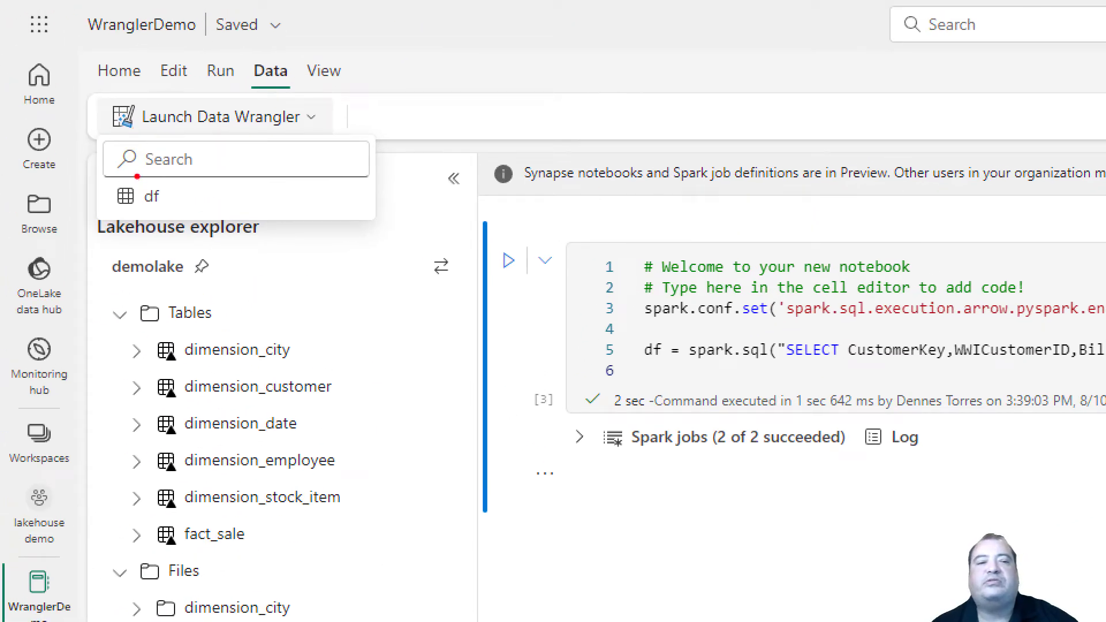
pyautogui.moveTo(137, 176)
pyautogui.mouseDown()
pyautogui.moveTo(107, 206)
pyautogui.moveTo(197, 218)
pyautogui.moveTo(120, 173)
pyautogui.moveTo(132, 230)
pyautogui.moveTo(164, 153)
pyautogui.moveTo(128, 239)
pyautogui.moveTo(162, 146)
pyautogui.moveTo(207, 239)
pyautogui.moveTo(106, 176)
pyautogui.moveTo(109, 187)
pyautogui.mouseUp()
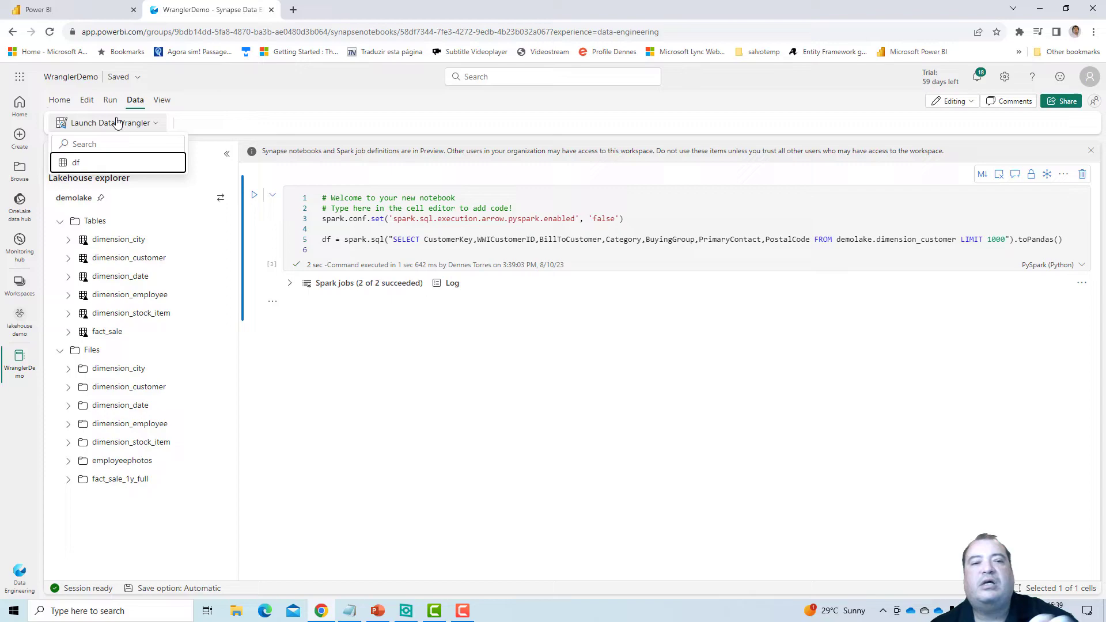
pyautogui.click(77, 164)
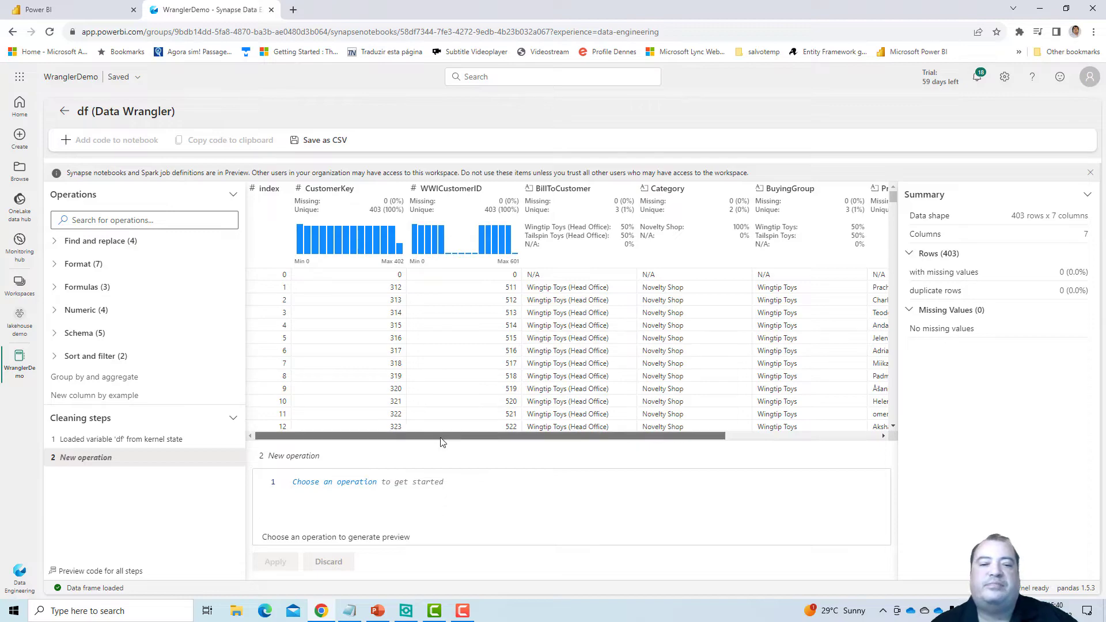
# Step: Undo the BillToCustomer row filter so df shows all 403 rows again
pyautogui.moveTo(441, 442); pyautogui.dragTo(593, 442)
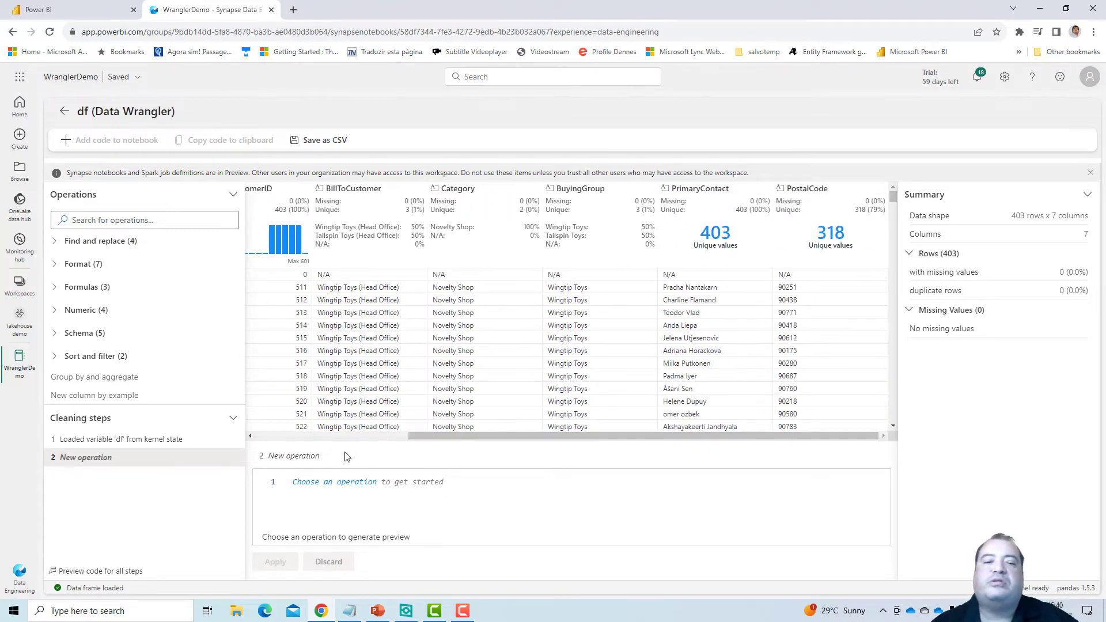
pyautogui.click(337, 436)
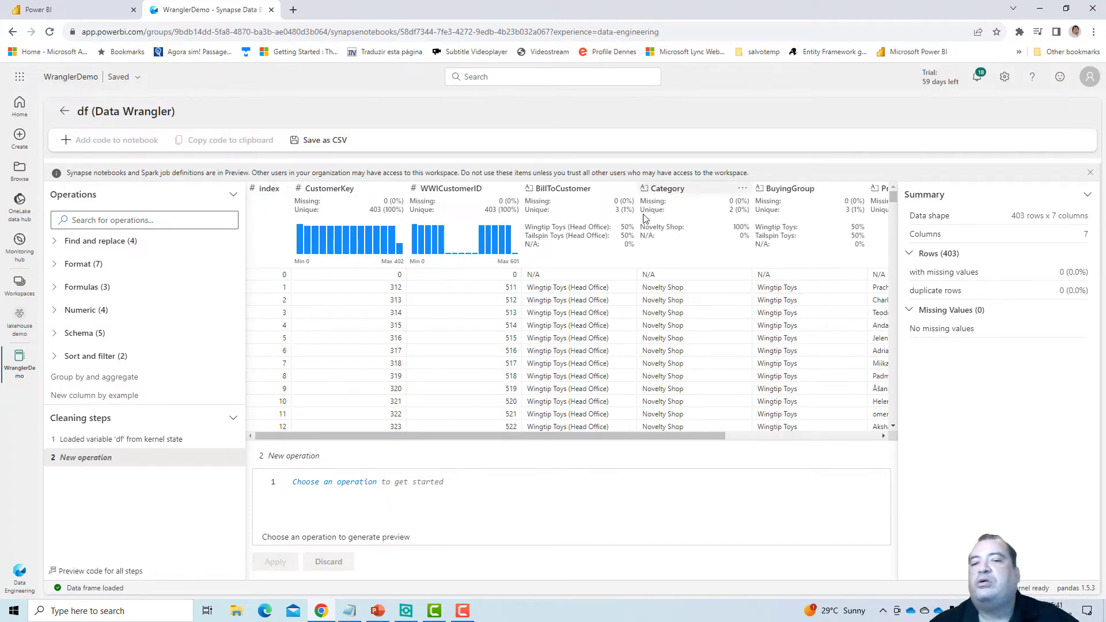
pyautogui.click(627, 190)
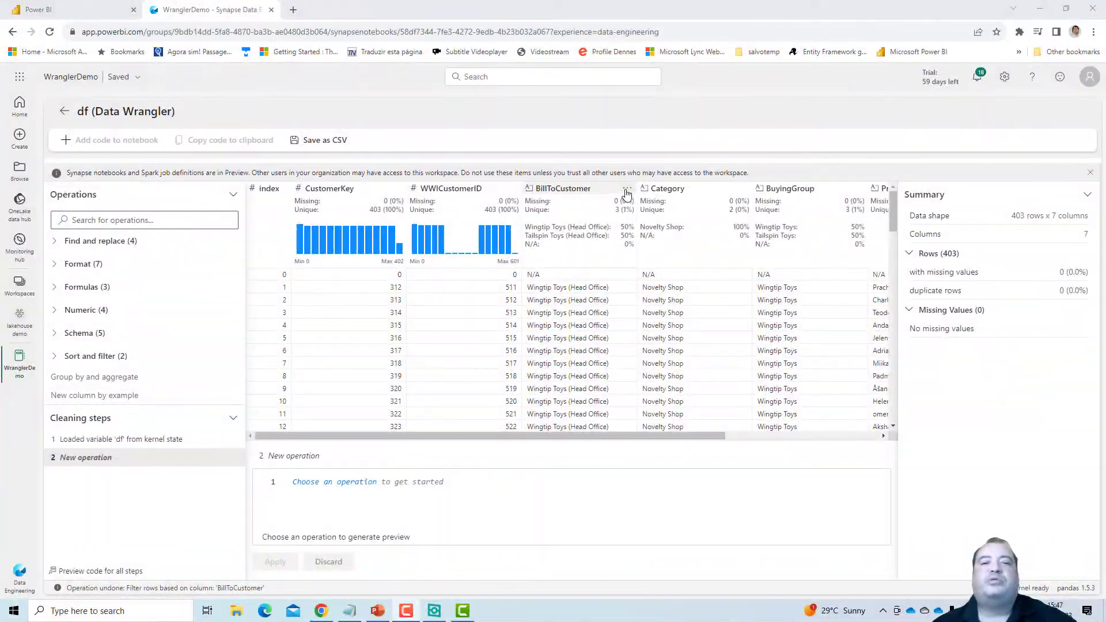
# Step: Filter BillToCustomer to values starting with 'Wingtip', reducing the data to 201 rows
pyautogui.click(627, 191)
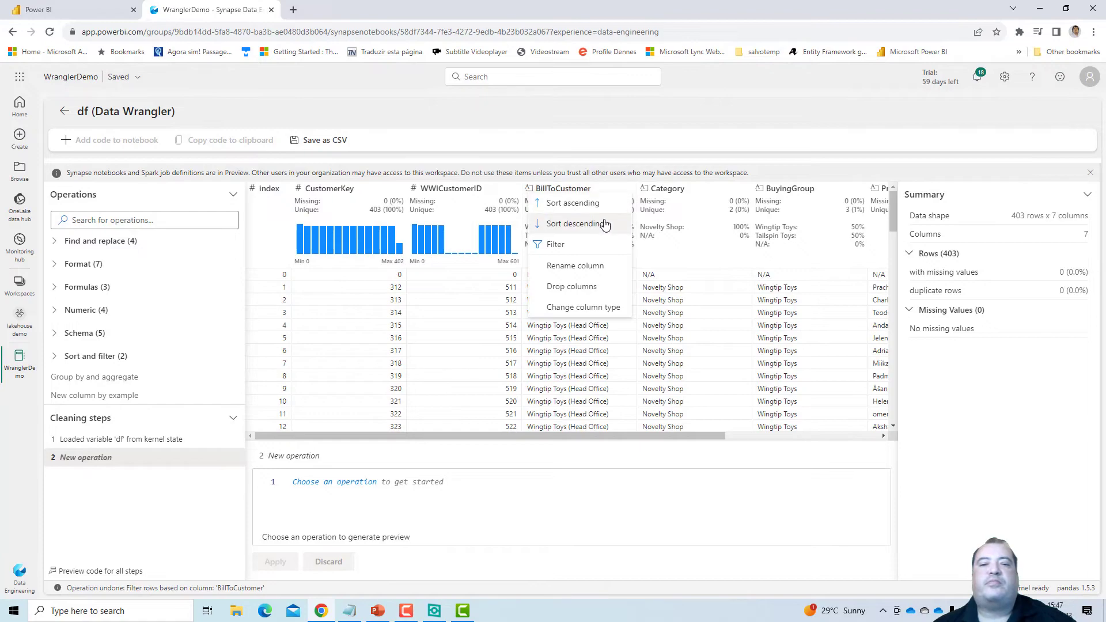
pyautogui.click(572, 256)
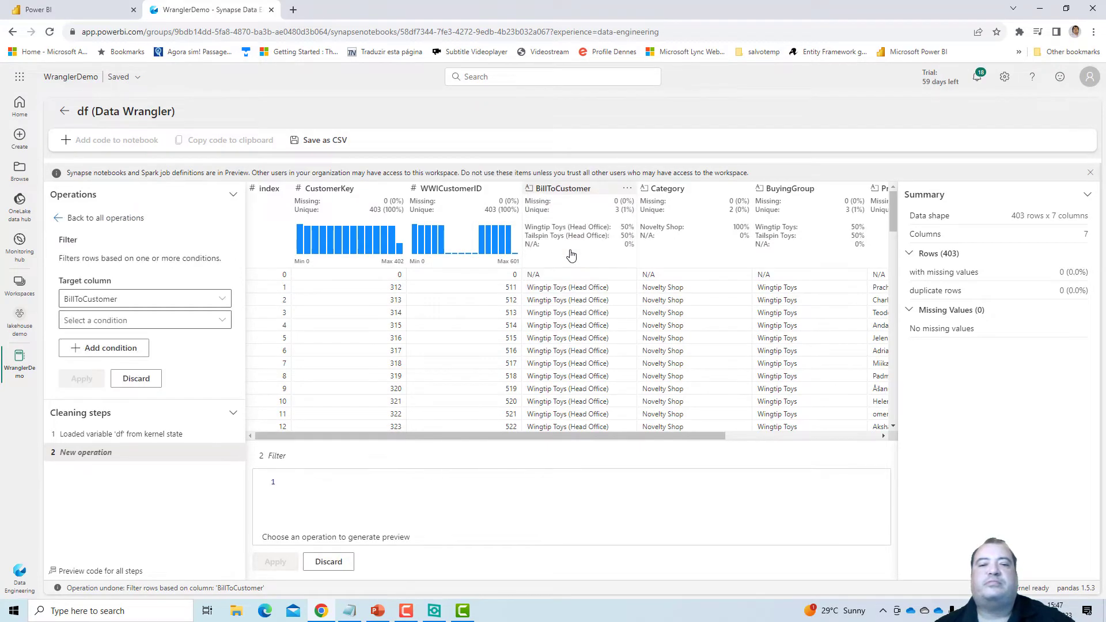
pyautogui.click(170, 320)
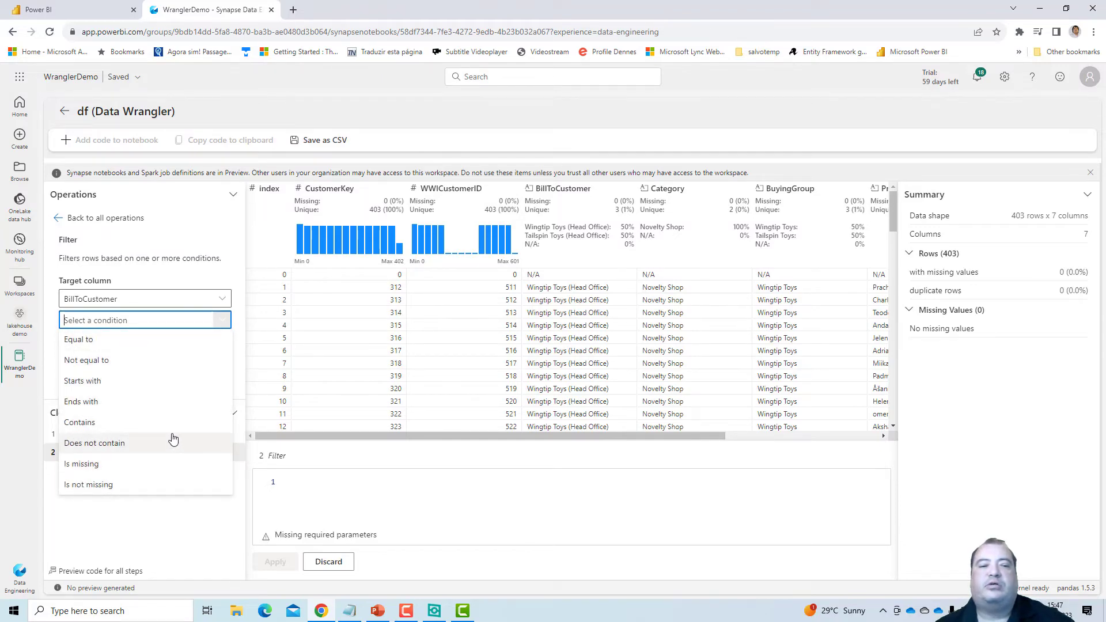
pyautogui.click(156, 382)
pyautogui.click(181, 341)
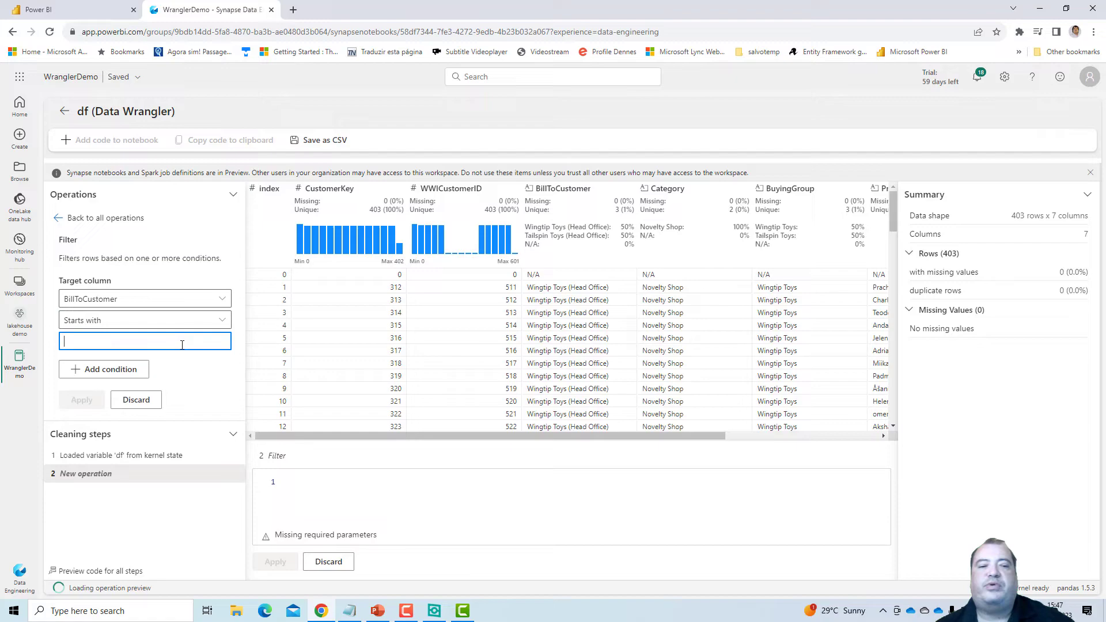
pyautogui.write('W')
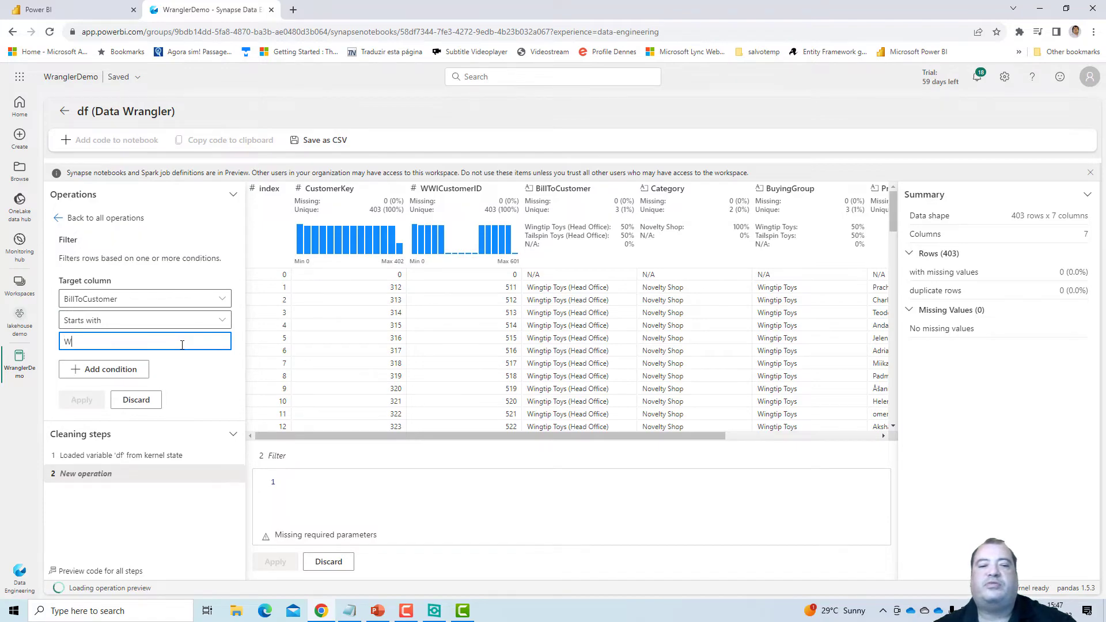
pyautogui.write('ingtip')
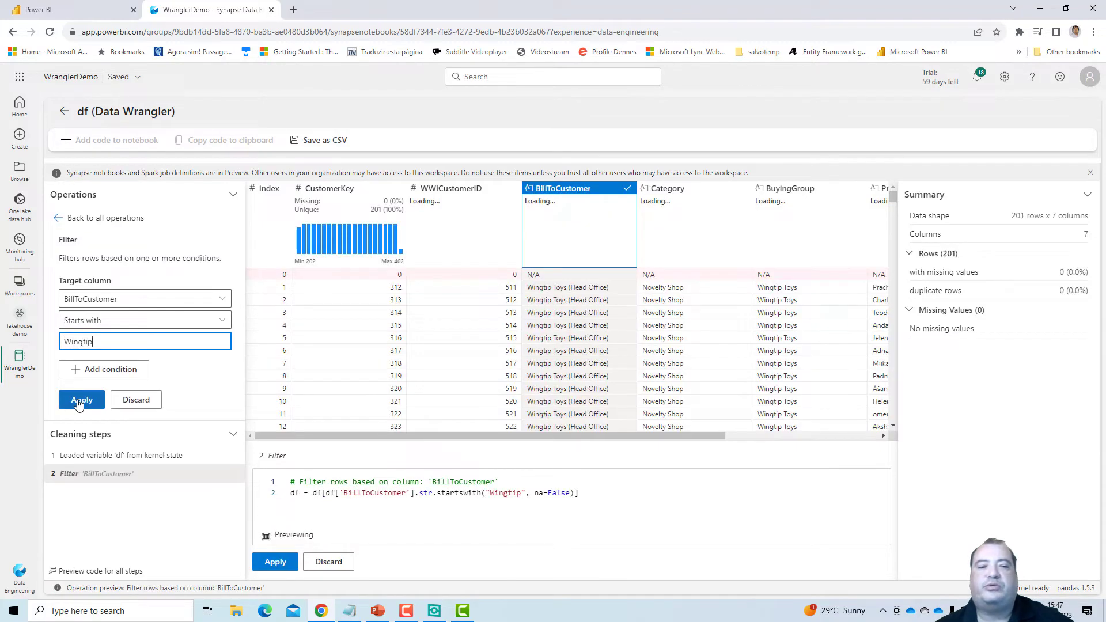
pyautogui.click(81, 400)
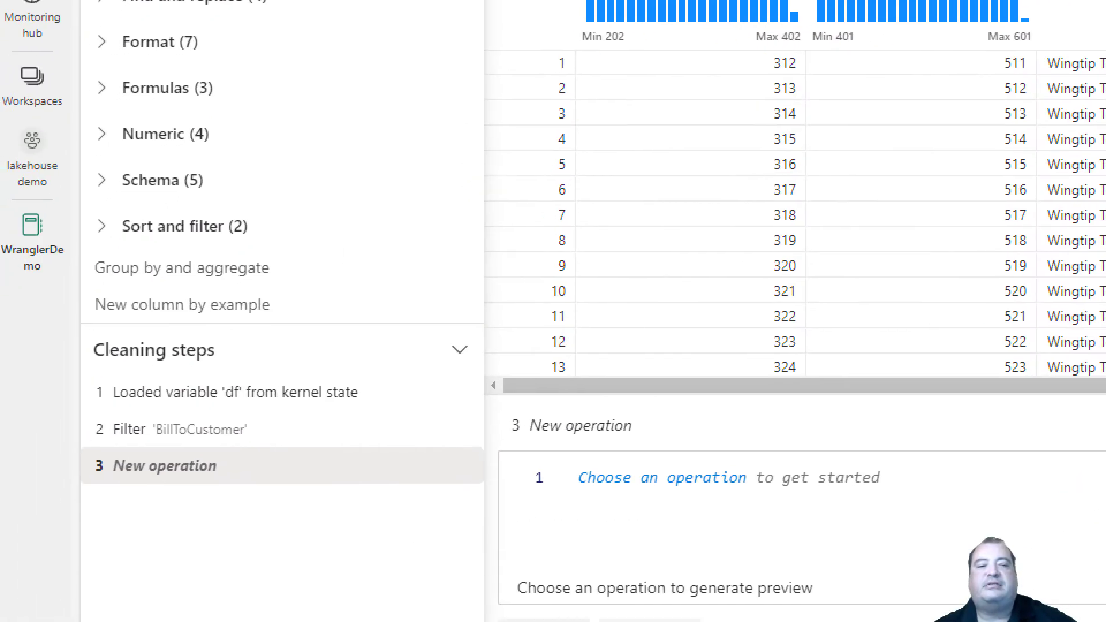
pyautogui.moveTo(225, 327)
pyautogui.mouseDown()
pyautogui.moveTo(2, 342)
pyautogui.moveTo(63, 475)
pyautogui.moveTo(256, 542)
pyautogui.moveTo(439, 521)
pyautogui.moveTo(550, 424)
pyautogui.moveTo(463, 322)
pyautogui.moveTo(162, 332)
pyautogui.mouseUp()
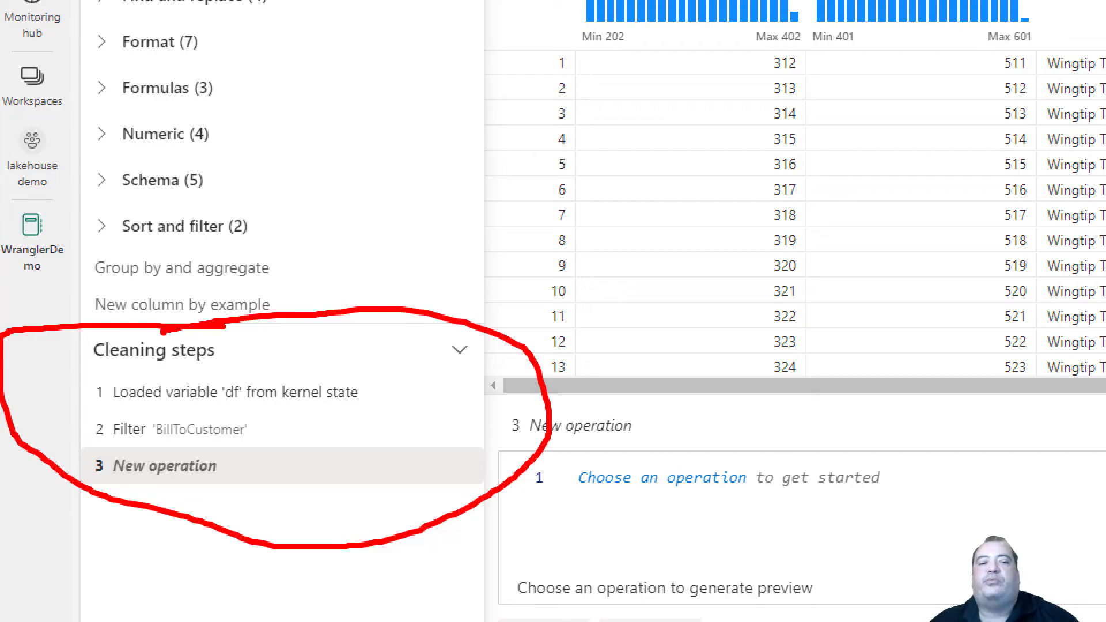
pyautogui.press('Escape')
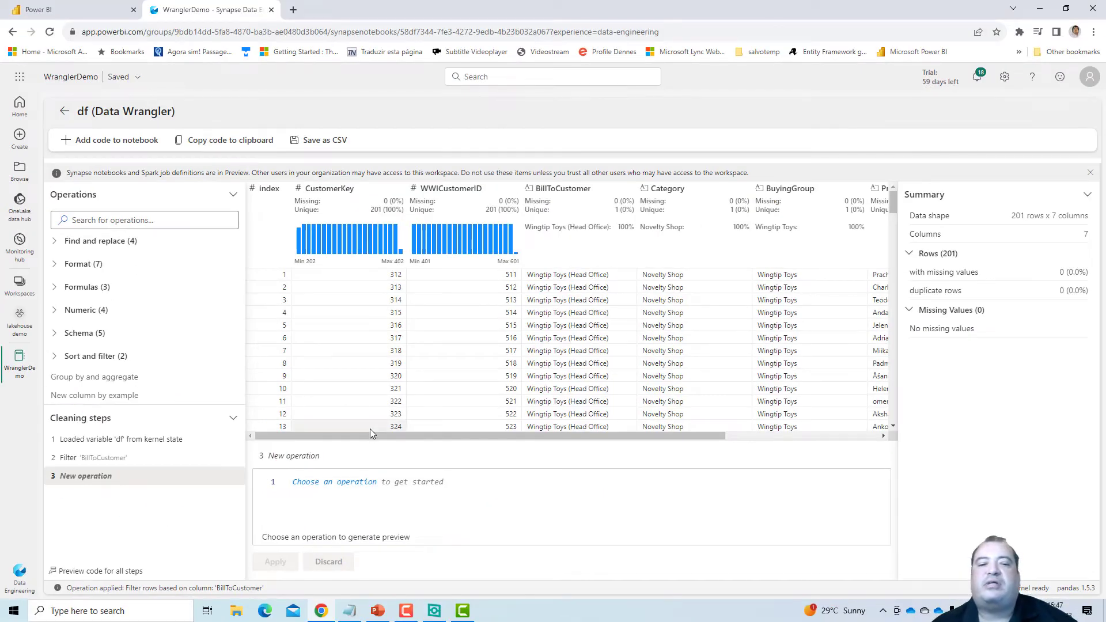
# Step: Drop the PostalCode column, leaving df at 201 rows × 6 columns
pyautogui.moveTo(372, 437); pyautogui.dragTo(679, 435)
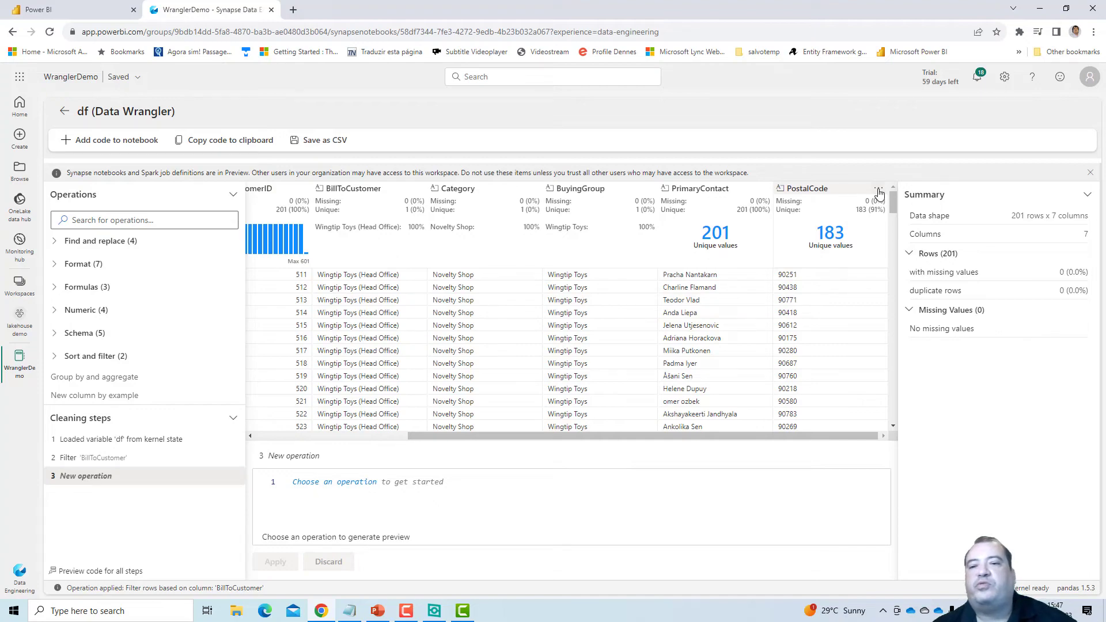
pyautogui.click(878, 190)
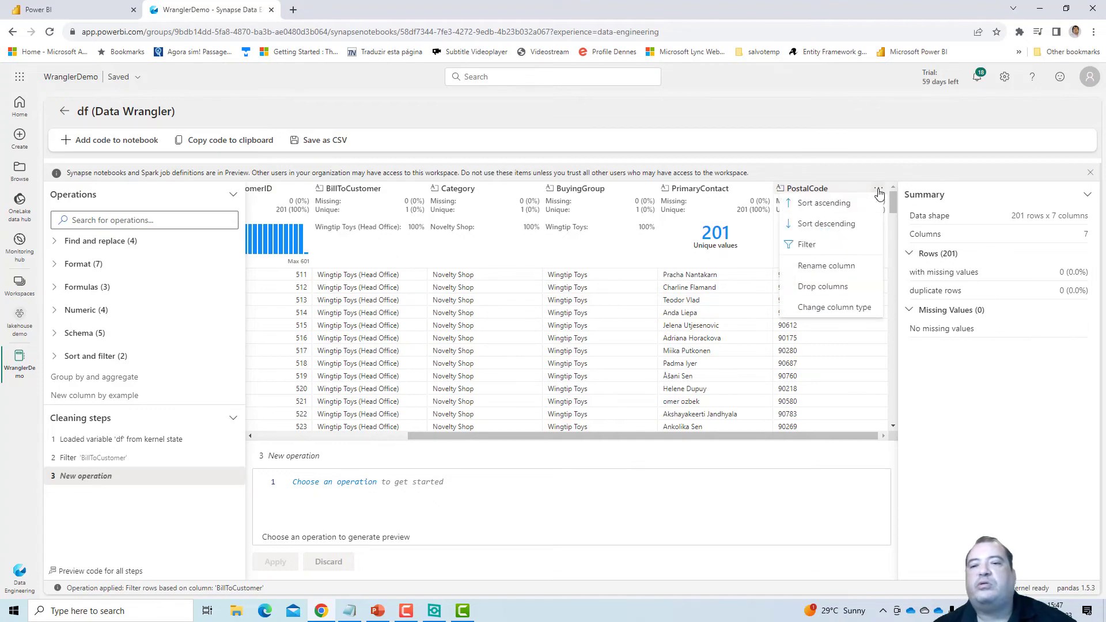
pyautogui.click(857, 291)
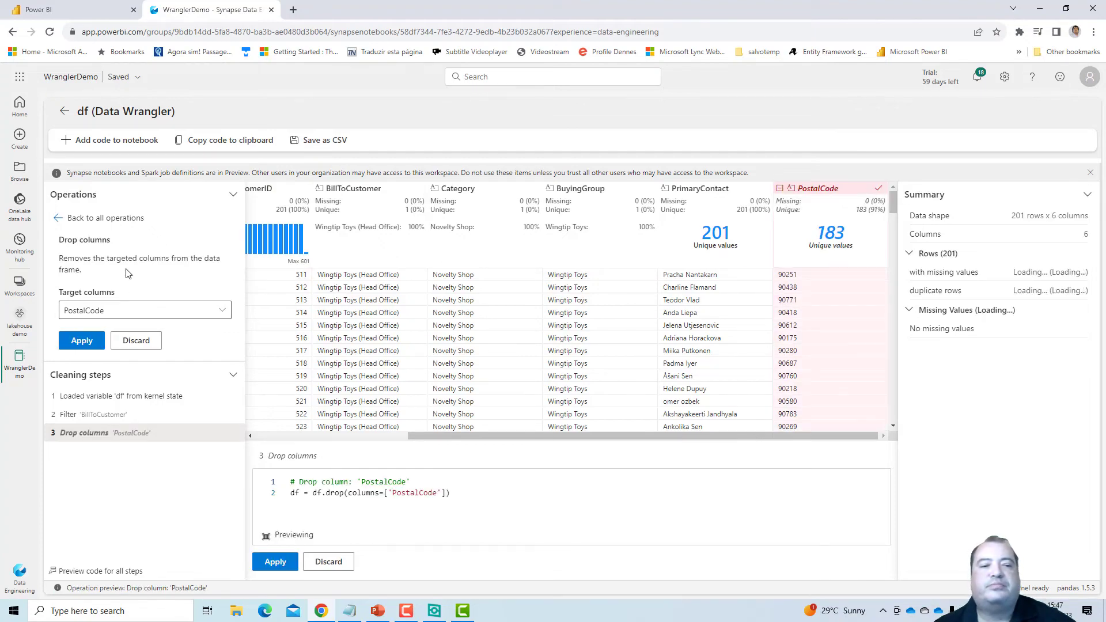
pyautogui.click(82, 341)
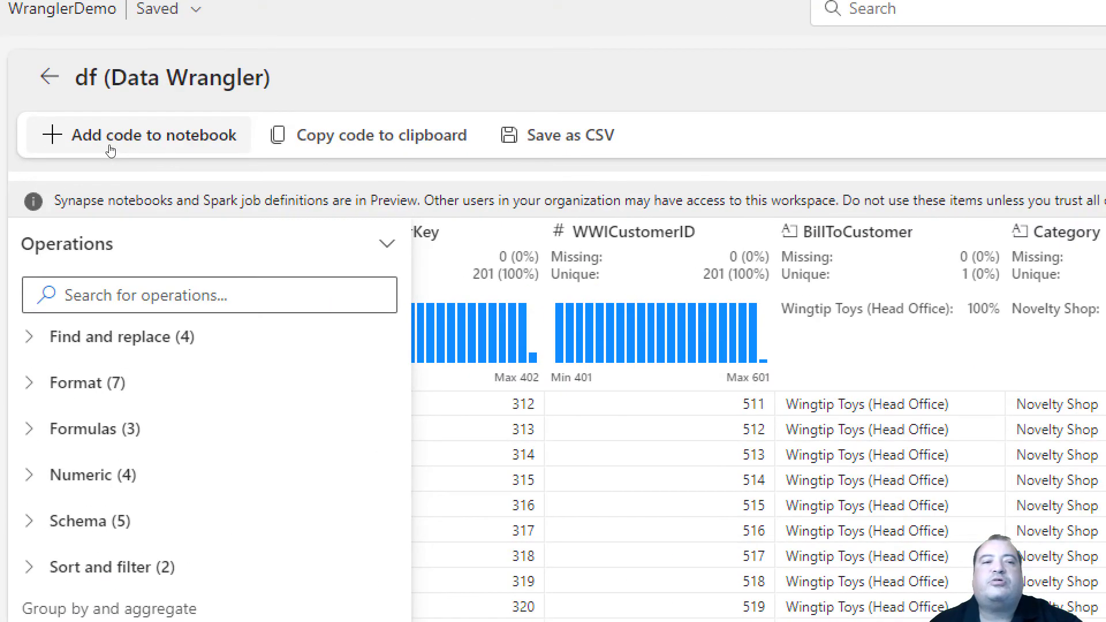
pyautogui.moveTo(27, 155)
pyautogui.mouseDown()
pyautogui.moveTo(223, 169)
pyautogui.moveTo(263, 141)
pyautogui.moveTo(257, 88)
pyautogui.moveTo(18, 106)
pyautogui.moveTo(1, 139)
pyautogui.moveTo(73, 168)
pyautogui.mouseUp()
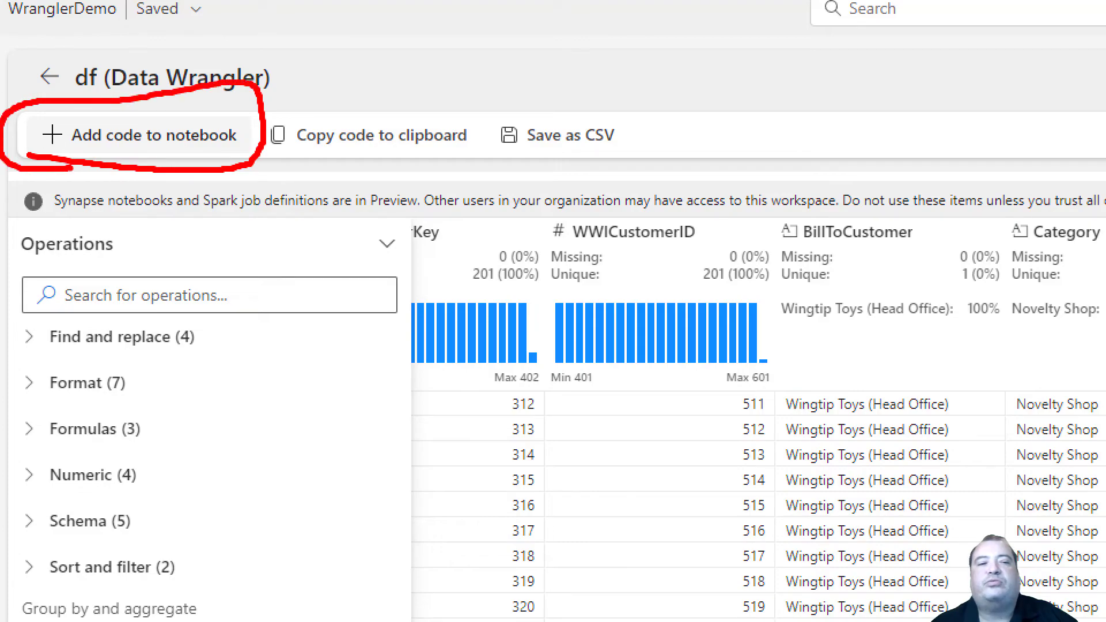
# Step: Insert the generated clean_data code as a new notebook cell and review its Wingtip filter and PostalCode drop lines
pyautogui.press('Escape')
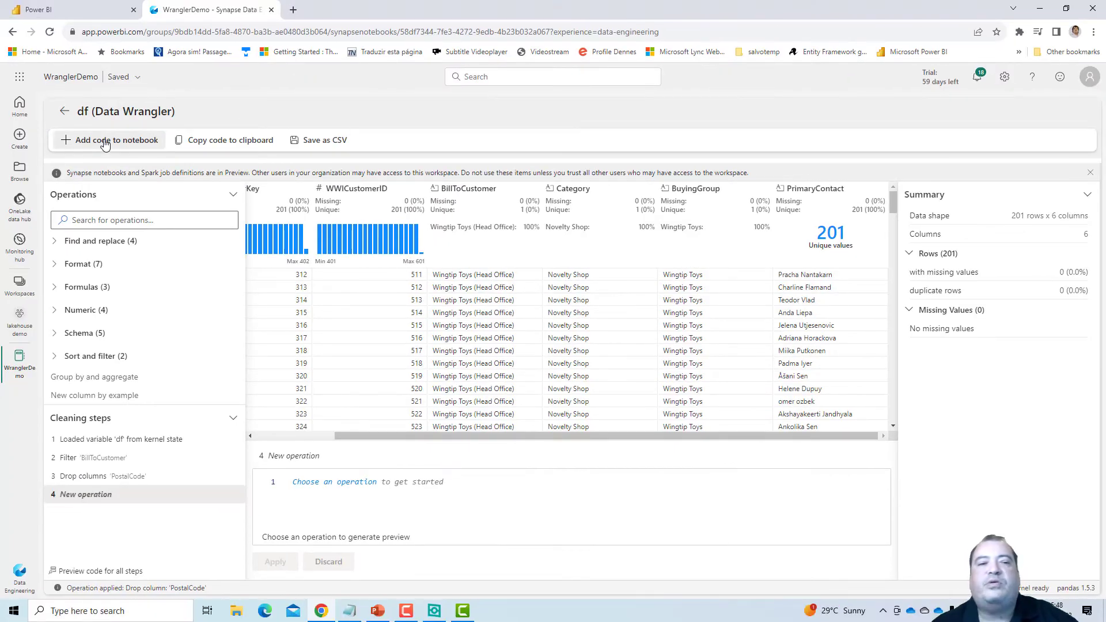
pyautogui.click(105, 141)
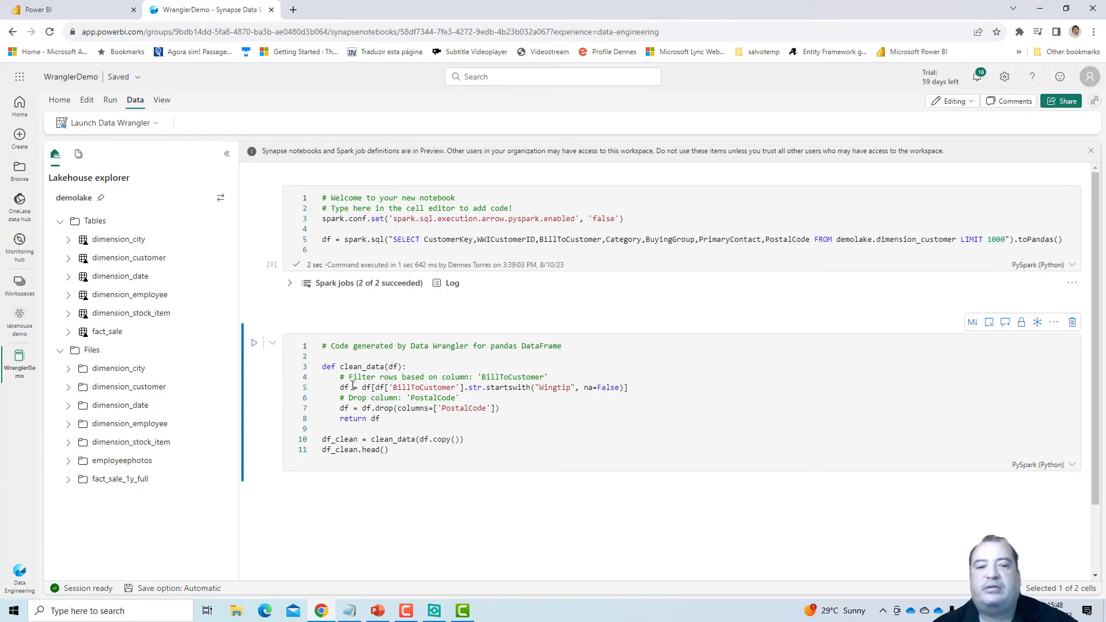
pyautogui.moveTo(361, 387); pyautogui.dragTo(630, 388)
pyautogui.click(630, 388)
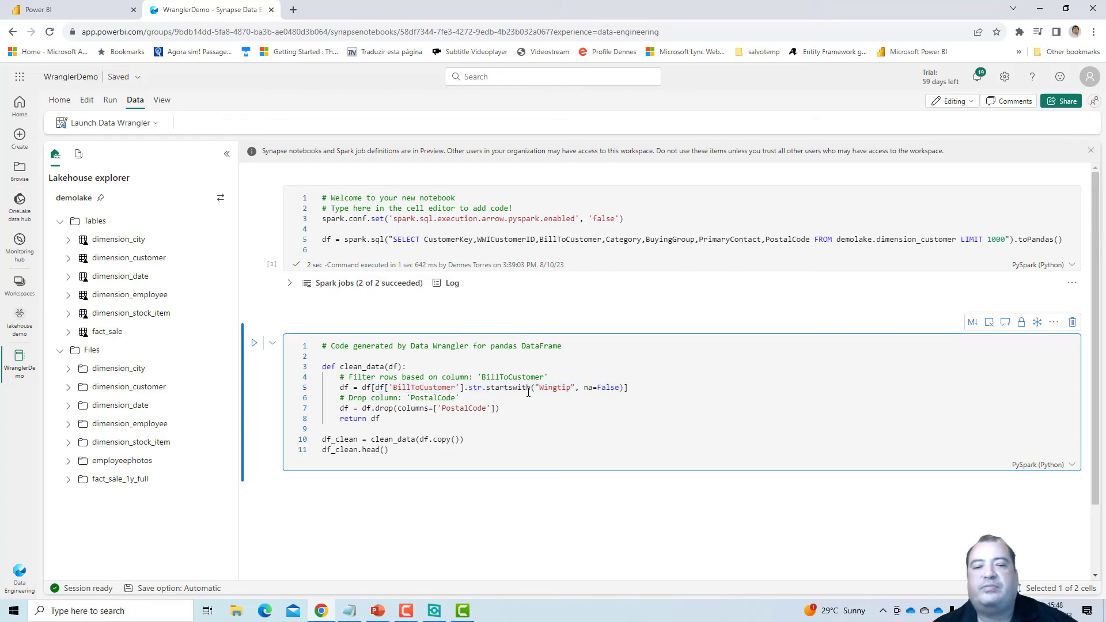
pyautogui.moveTo(513, 409); pyautogui.dragTo(313, 413)
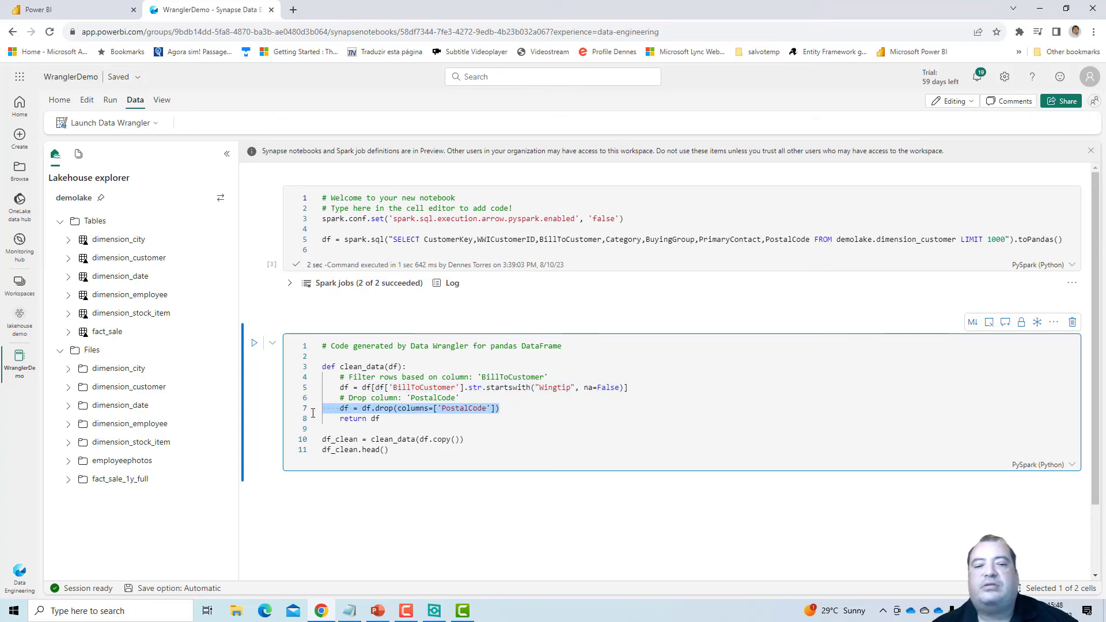
pyautogui.click(421, 424)
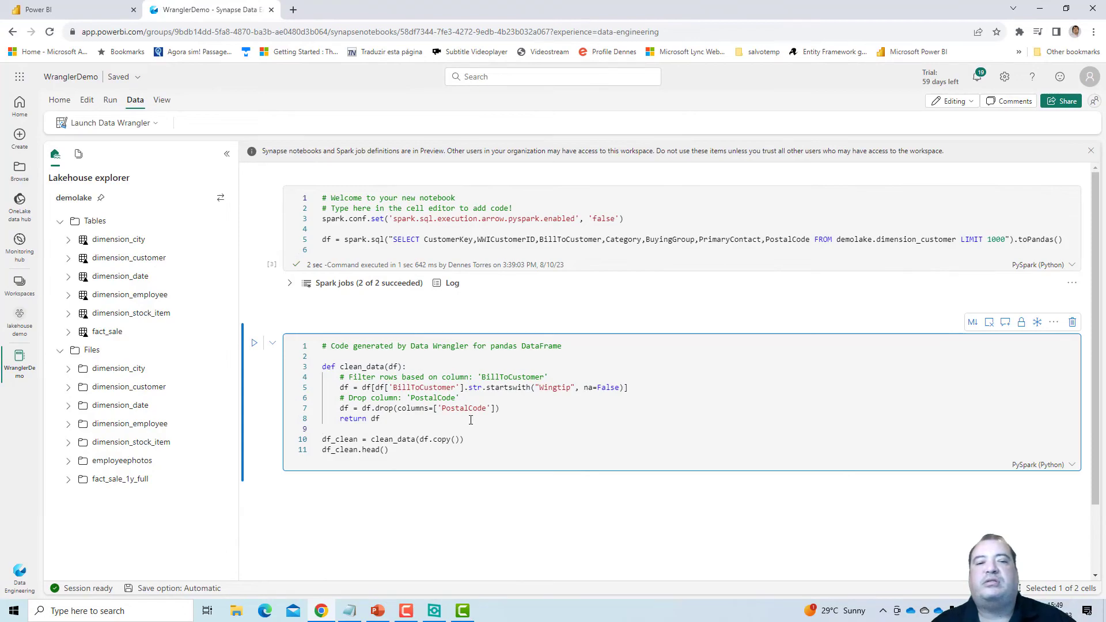
pyautogui.click(465, 248)
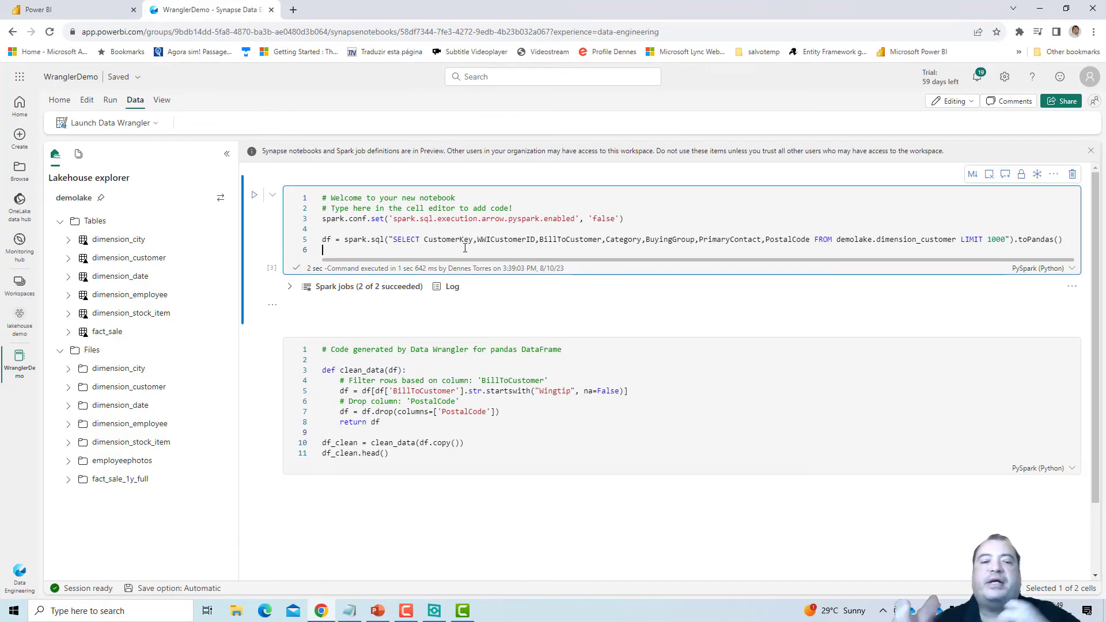